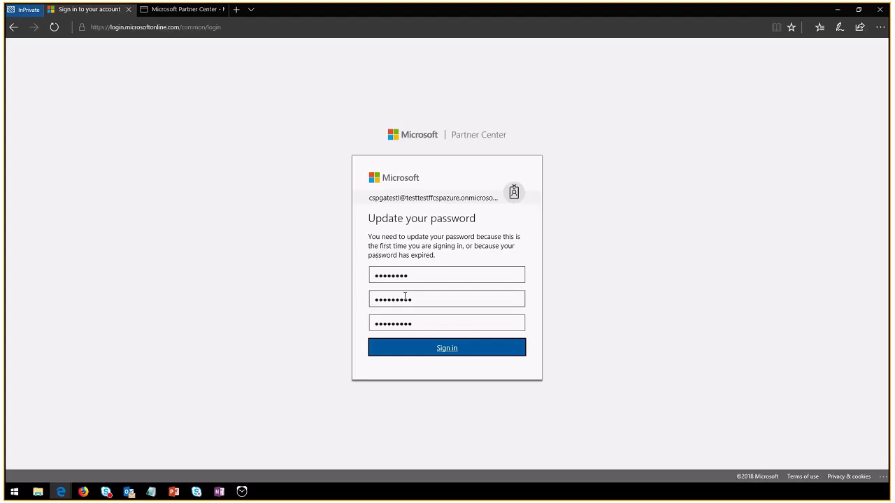
Submit the updated password and open the partner dashboard overview
left_click(464, 354)
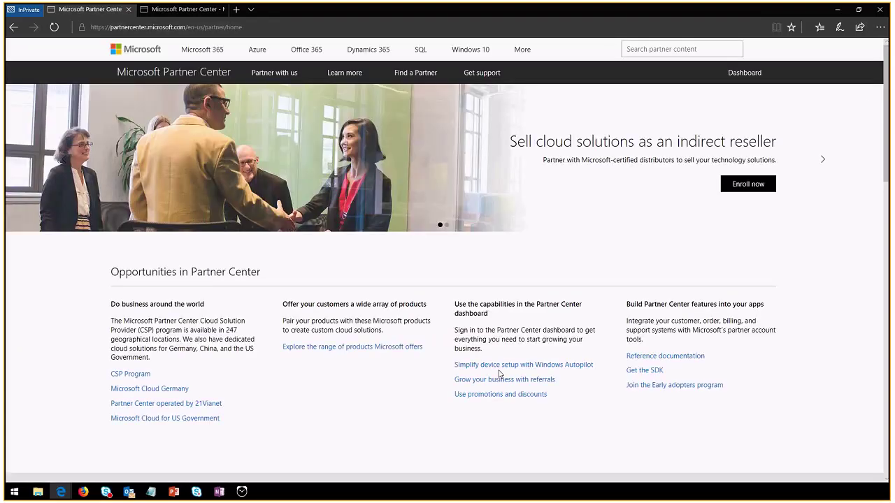
left_click(722, 73)
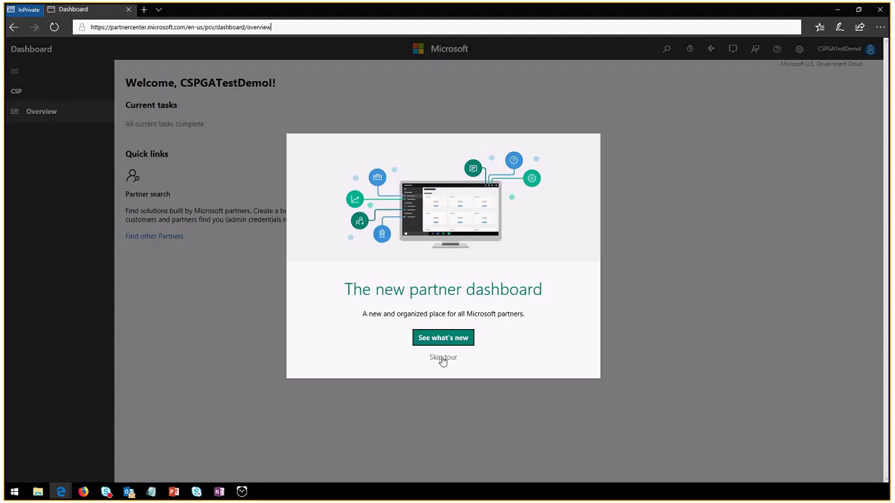
Skip the dashboard tour, dismiss its notice, and highlight the Government Cloud label and task status
left_click(443, 358)
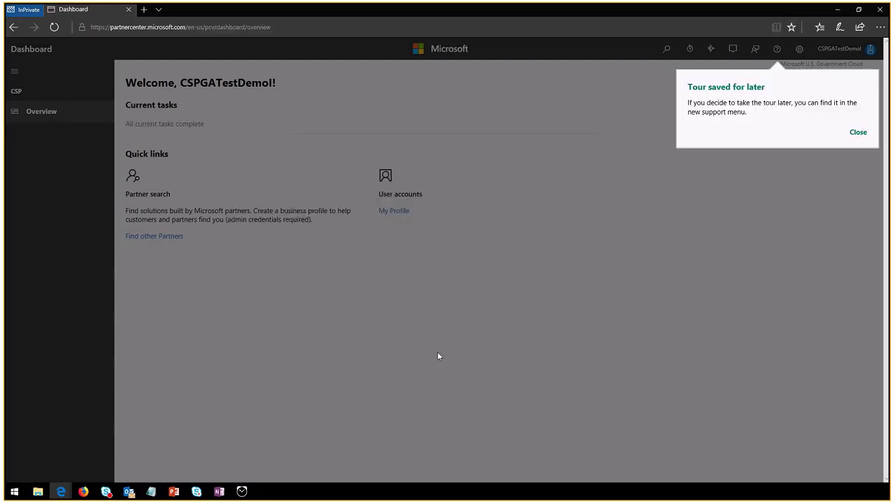
left_click(859, 134)
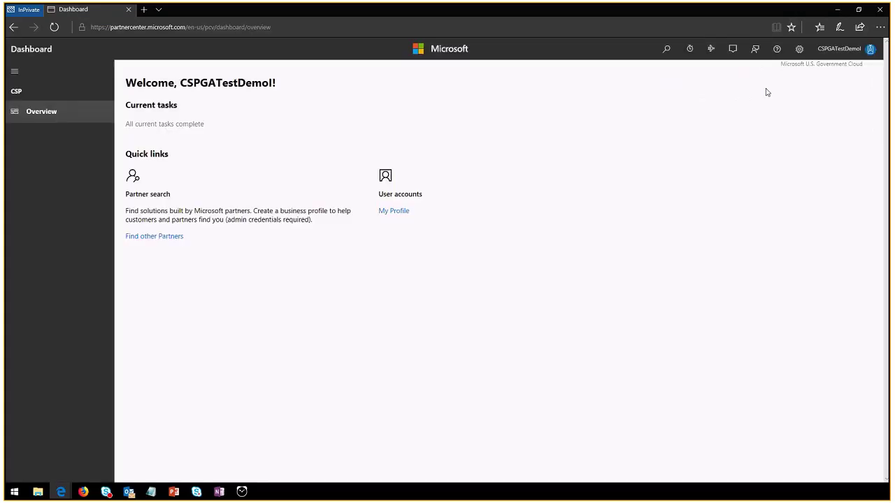
left_click_drag(780, 65, 779, 66)
left_click(868, 68)
left_click(788, 83)
left_click(867, 66)
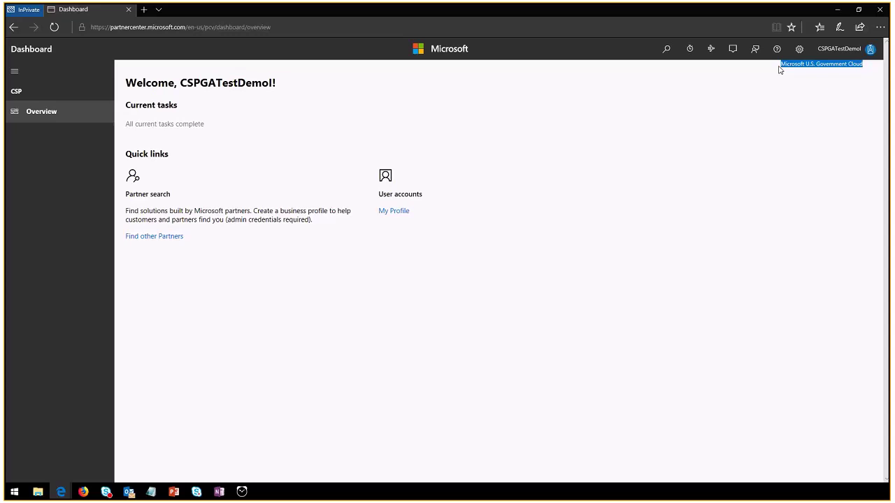
triple_click(699, 127)
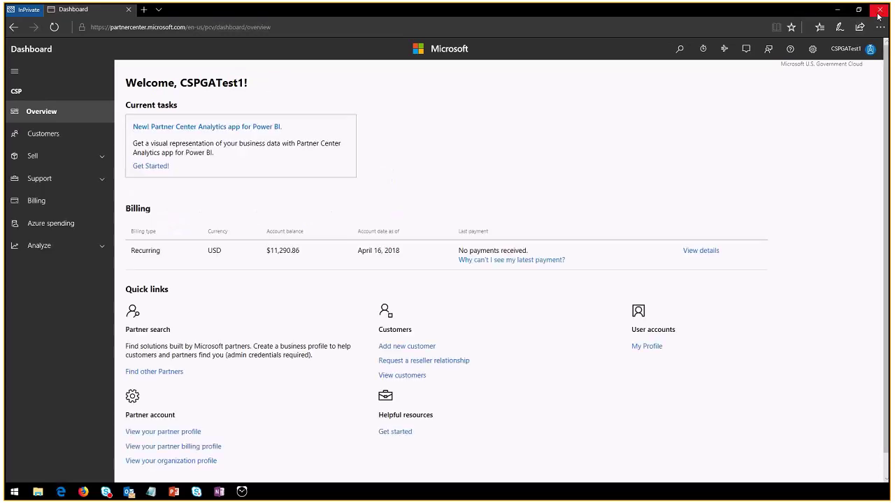
Open portal.azure.us in a new tab and sign in with the partner admin account
left_click(161, 27)
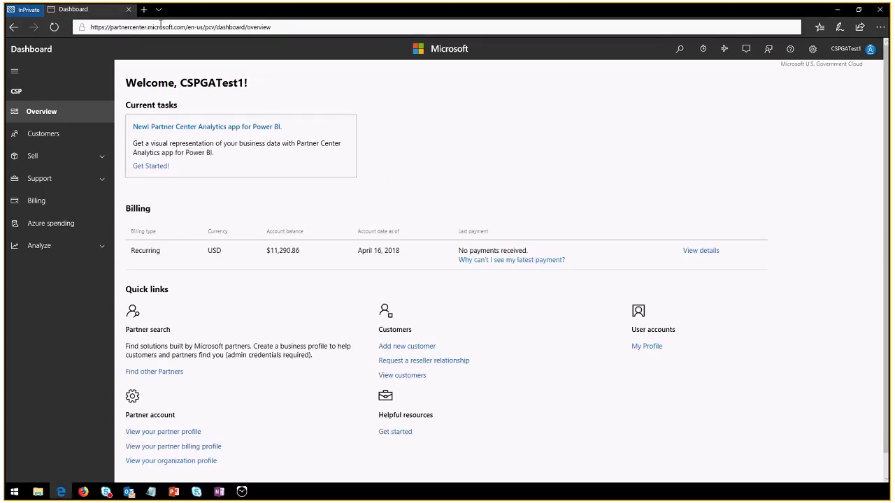
key("ctrl+t")
type("portal.azu")
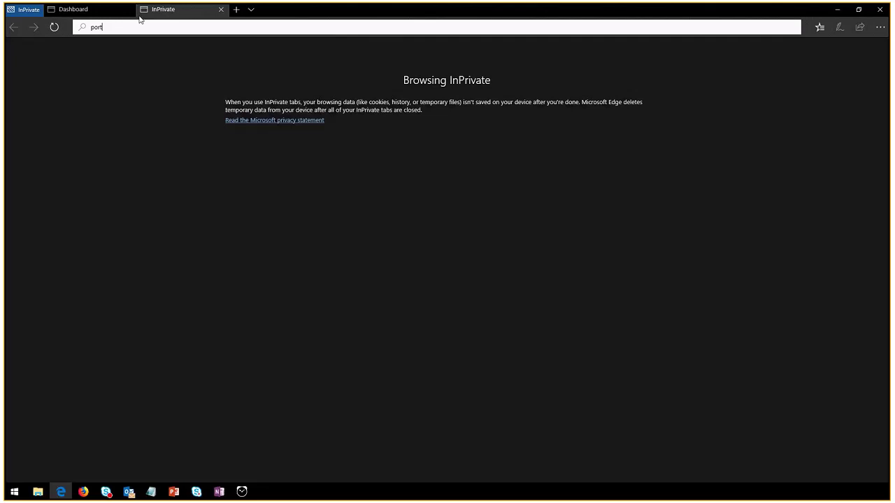
type("r")
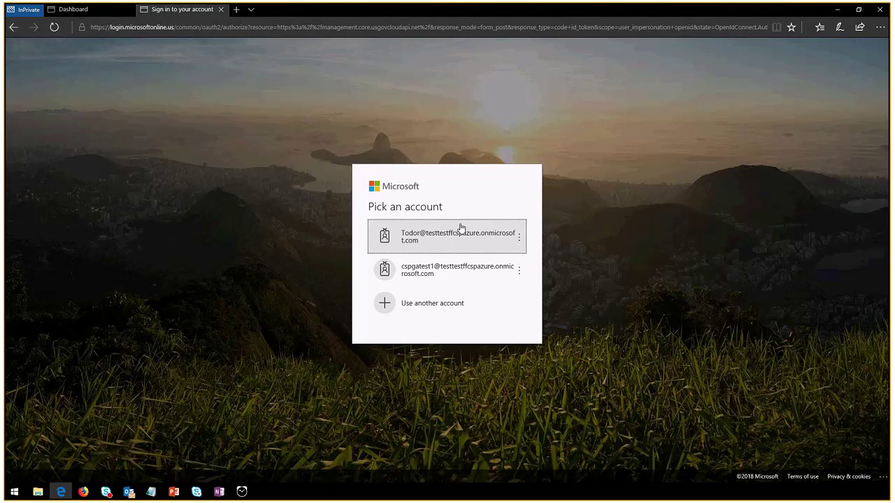
left_click(462, 280)
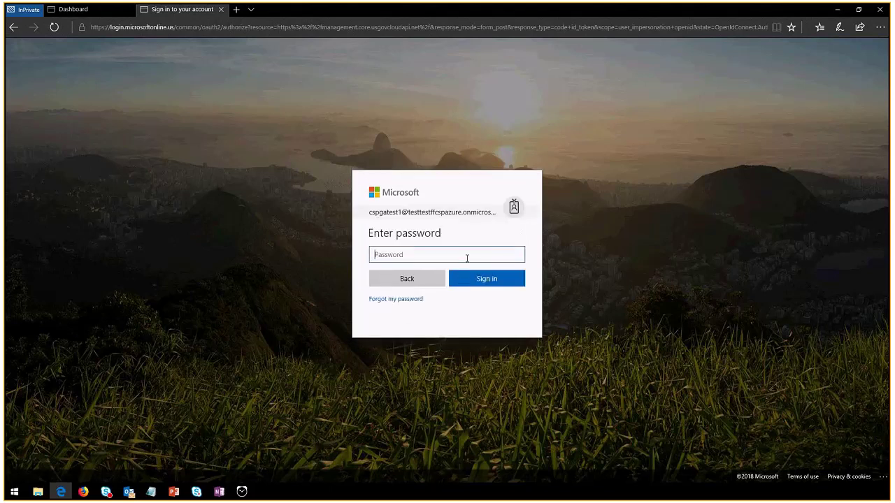
key("ctrl+v")
key("Return")
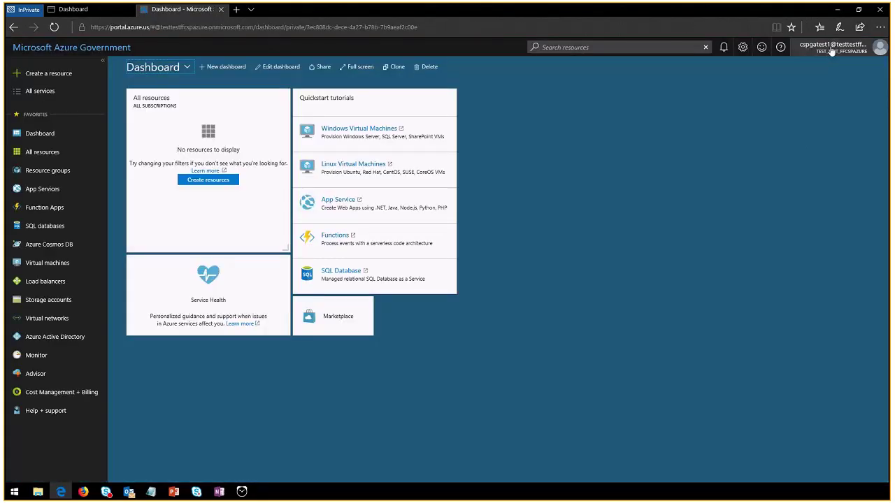
mouse_move(825, 48)
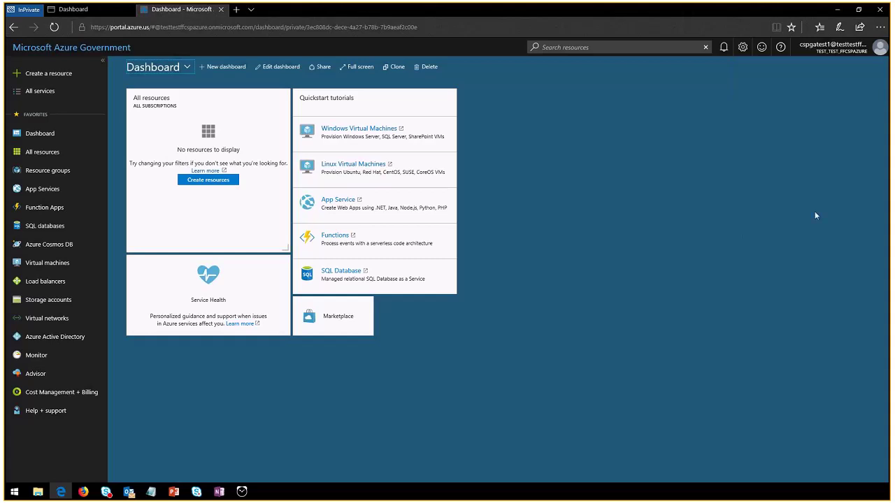
Open the partner user from Azure Active Directory Users and view its AdminAgents group membership
left_click(56, 340)
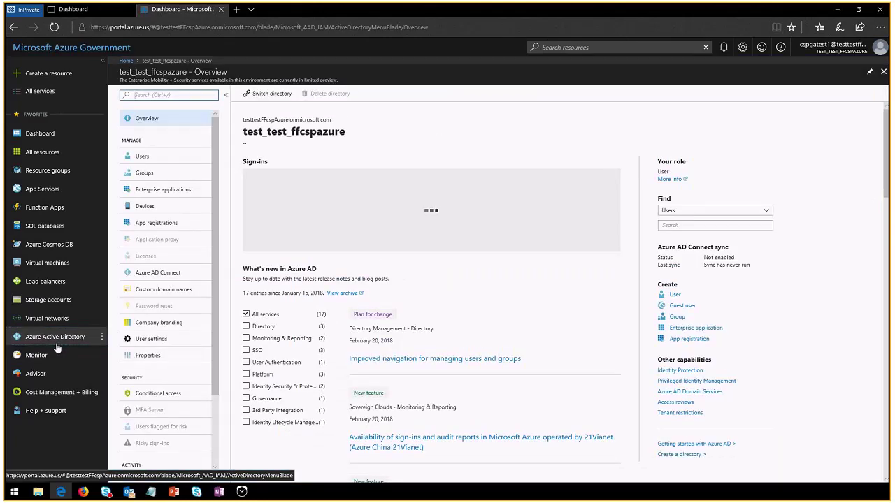
left_click(163, 159)
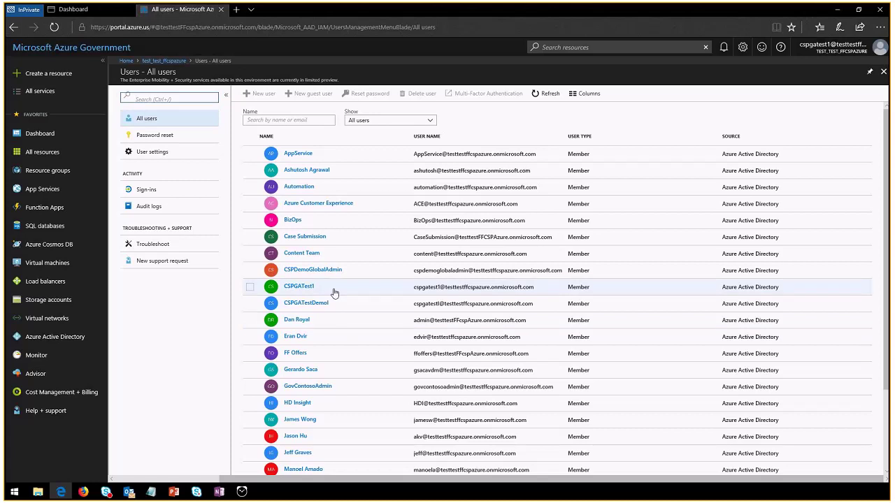
left_click(301, 288)
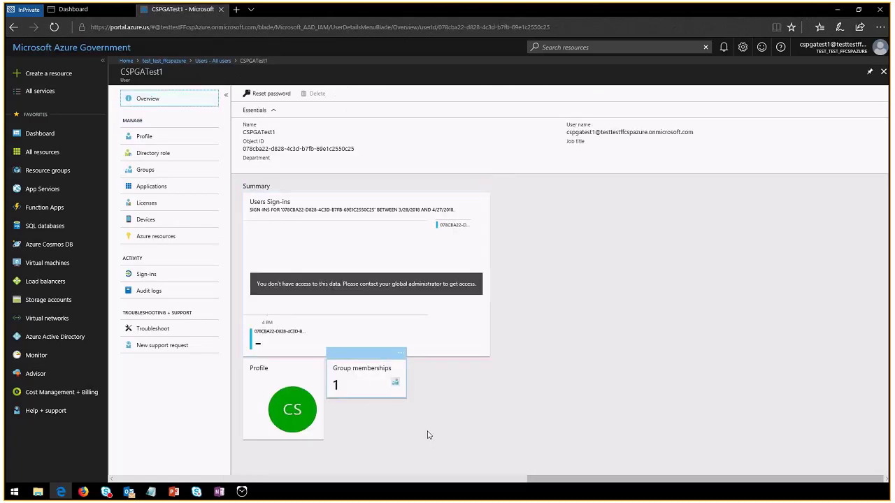
left_click(351, 389)
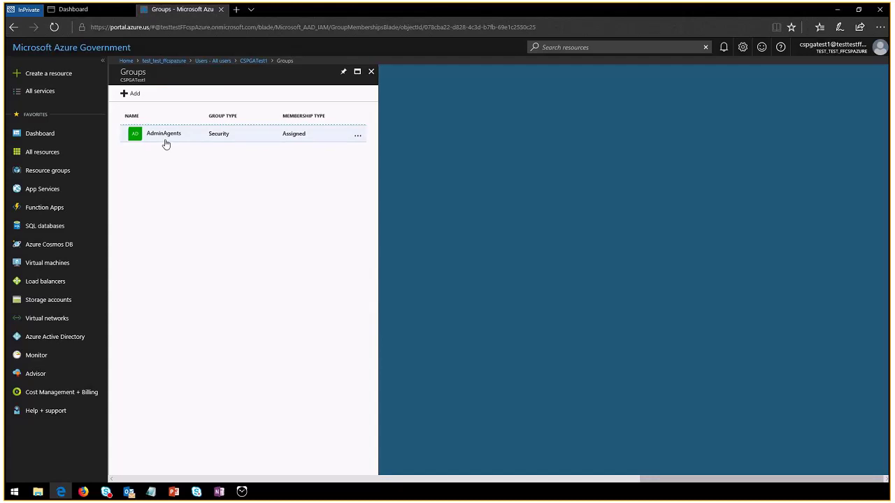
left_click(133, 96)
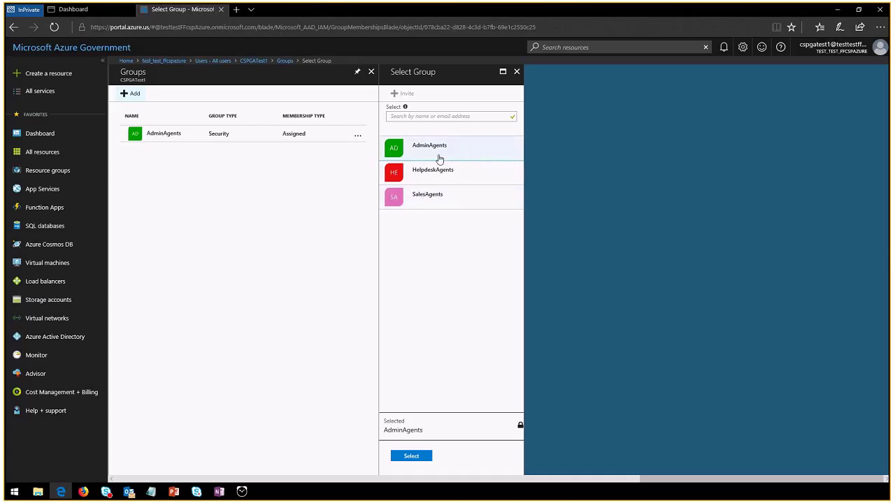
left_click(516, 73)
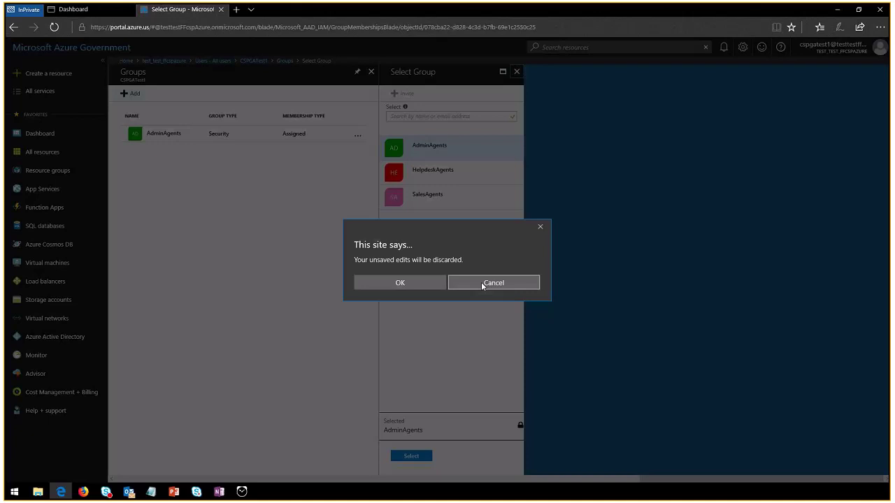
left_click(403, 288)
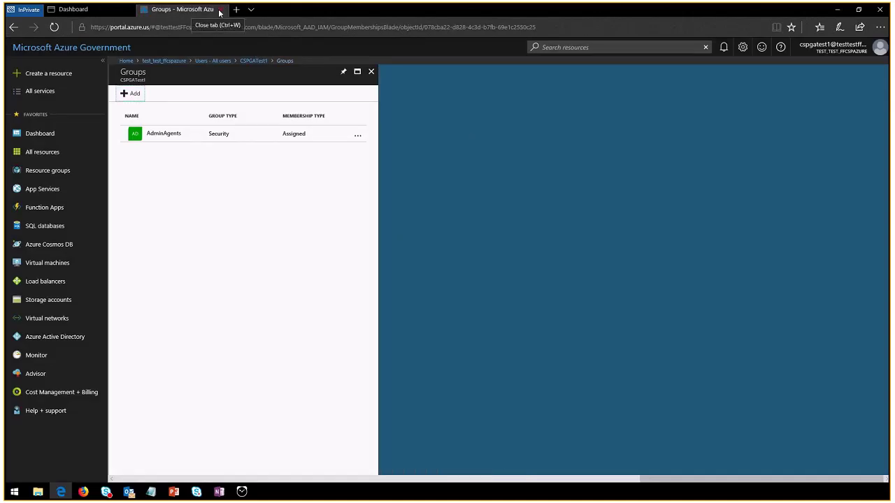
Close the Azure portal tab, review the Billing currency and balance, then go to Customers
left_click(219, 10)
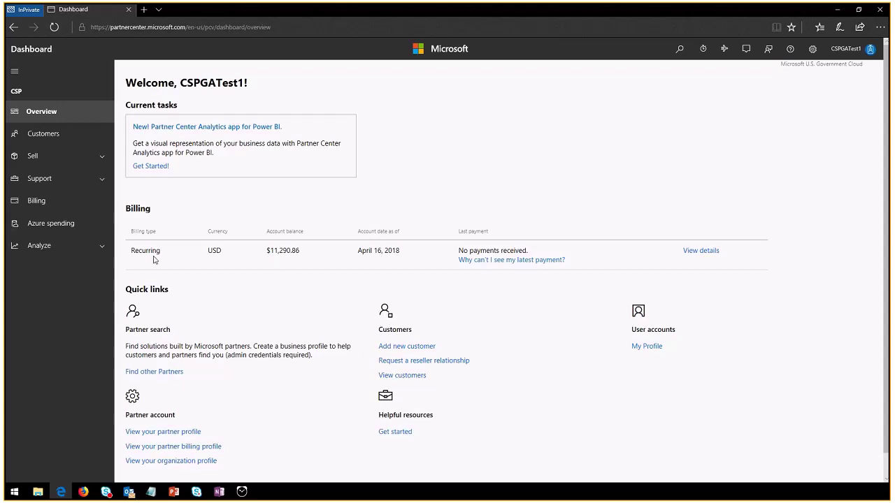
left_click_drag(180, 254, 406, 252)
left_click(376, 266)
scroll(549, 305, "down", 1)
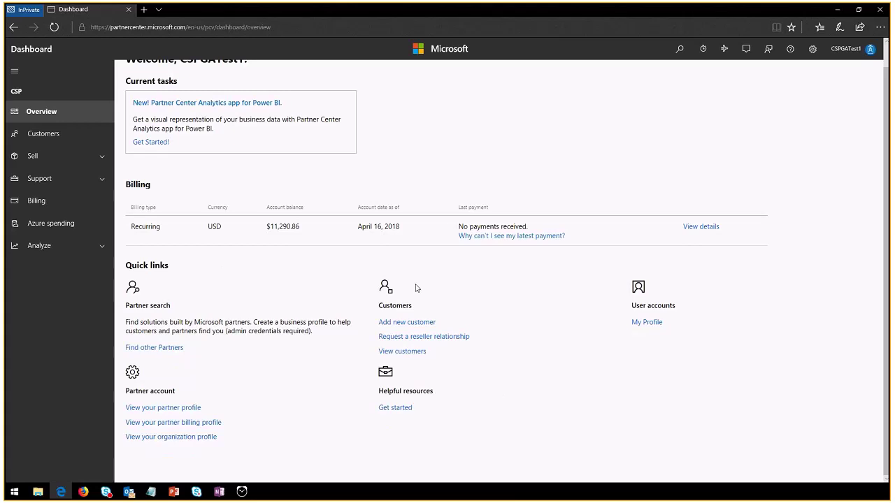
scroll(316, 276, "up", 1)
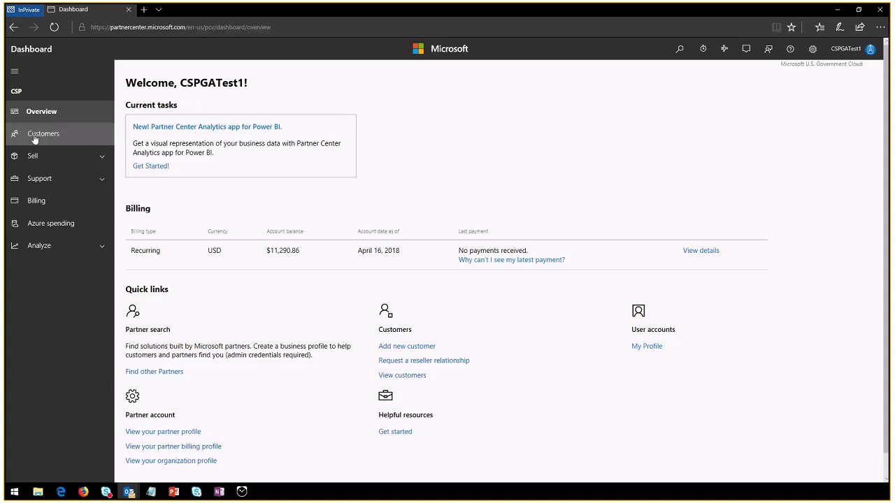
left_click(54, 143)
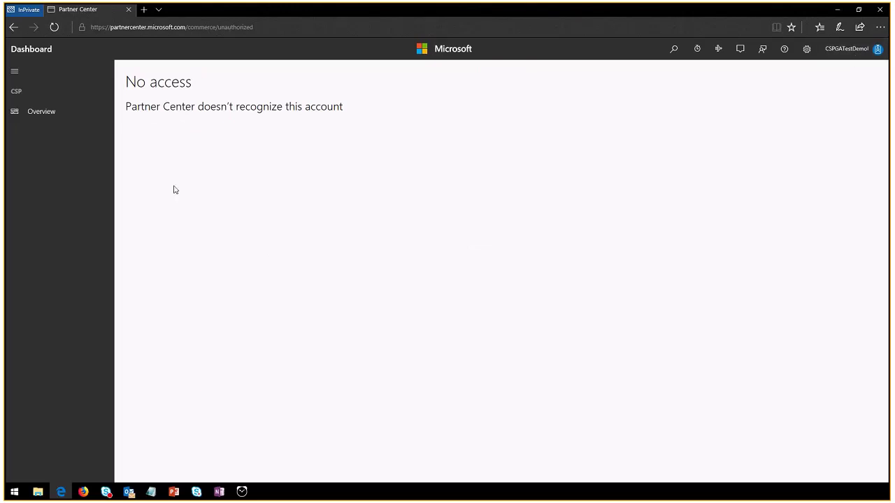
Sign out of the current Partner Center account
left_click(146, 28)
left_click(244, 28)
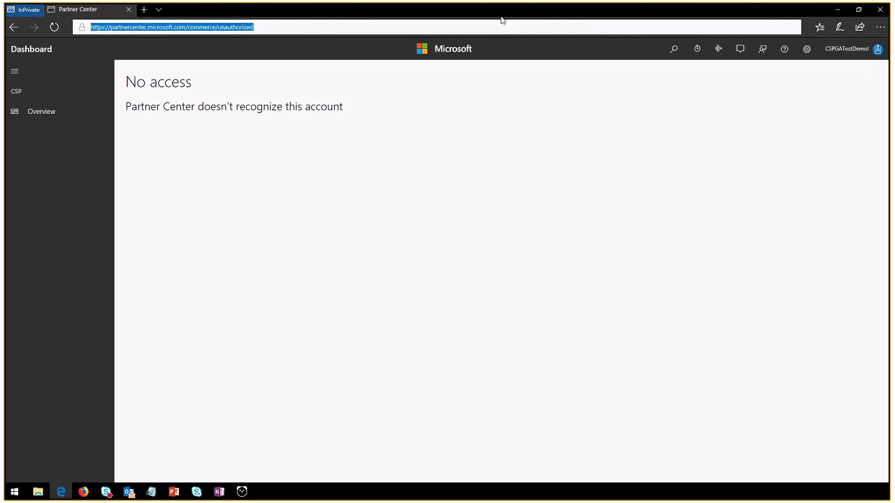
left_click(853, 52)
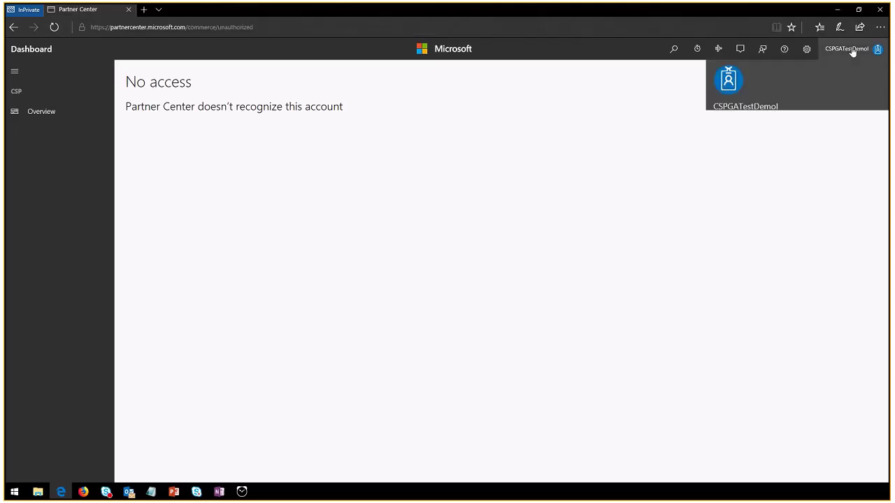
left_click(860, 176)
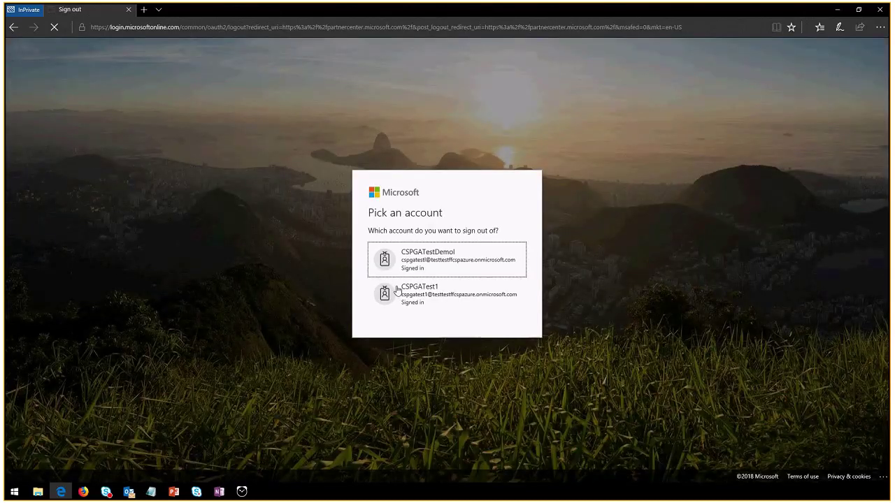
left_click(428, 297)
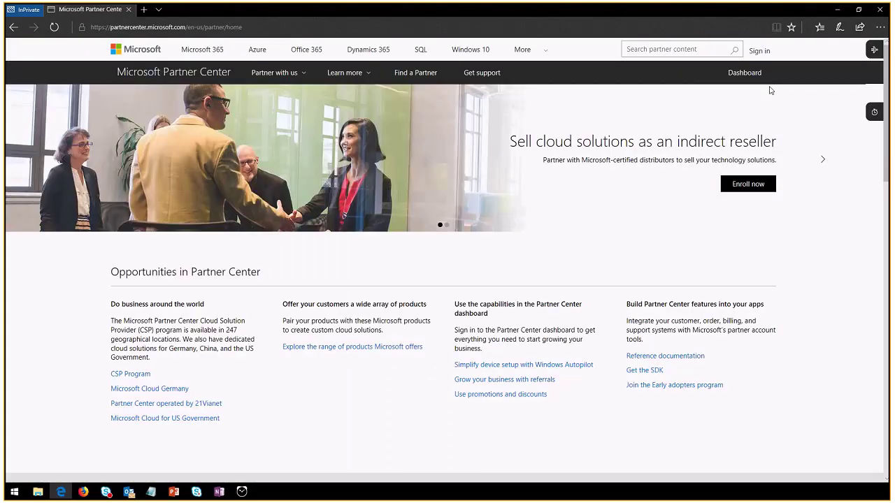
Sign back in to Partner Center with the second partner account and its password
left_click(762, 54)
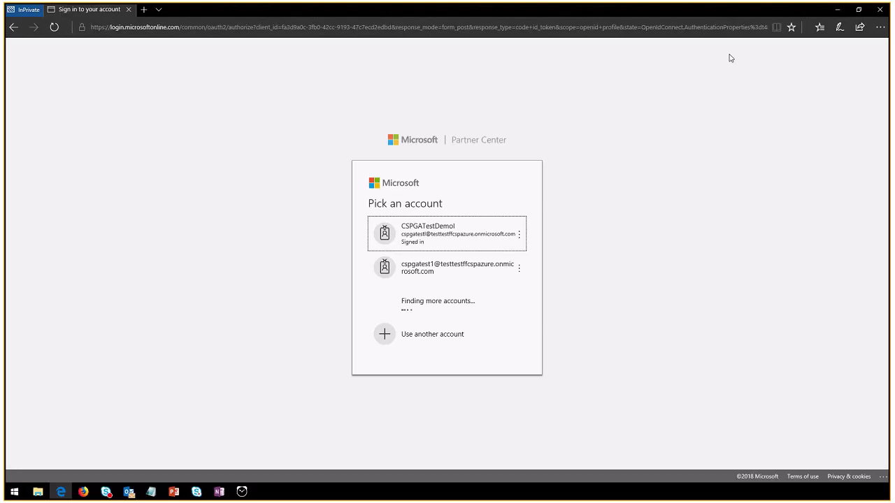
left_click(428, 272)
type("•••••••••")
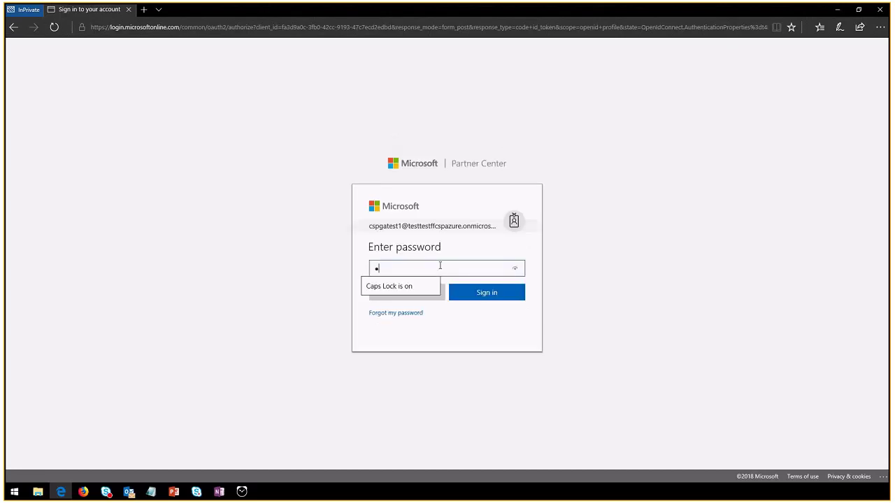
key("Return")
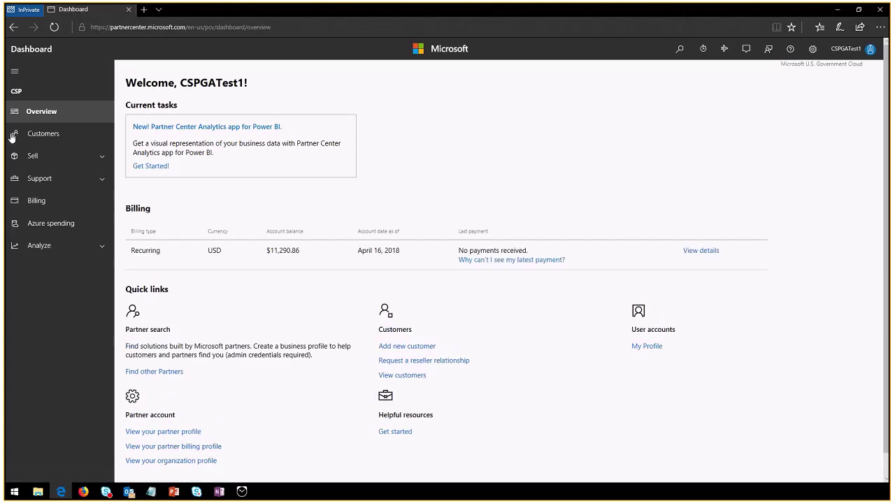
Open the Customers list and scroll through it
left_click(48, 136)
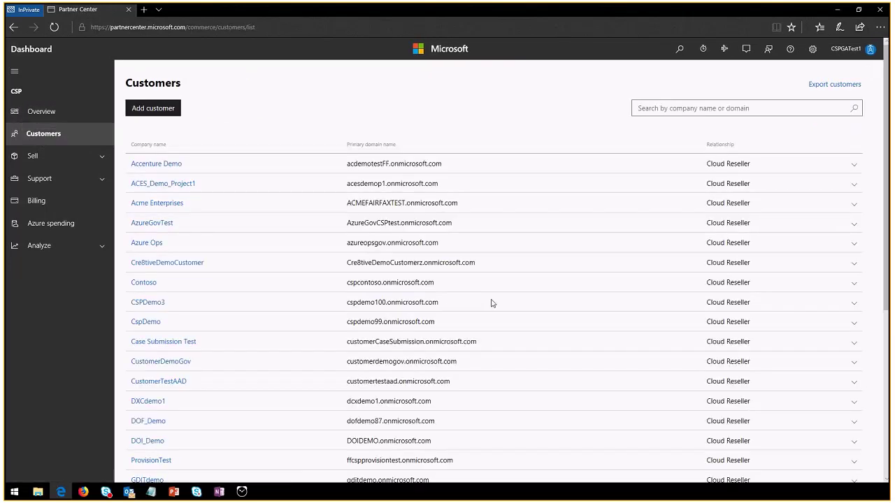
scroll(492, 307, "down", 3)
scroll(495, 306, "up", 2)
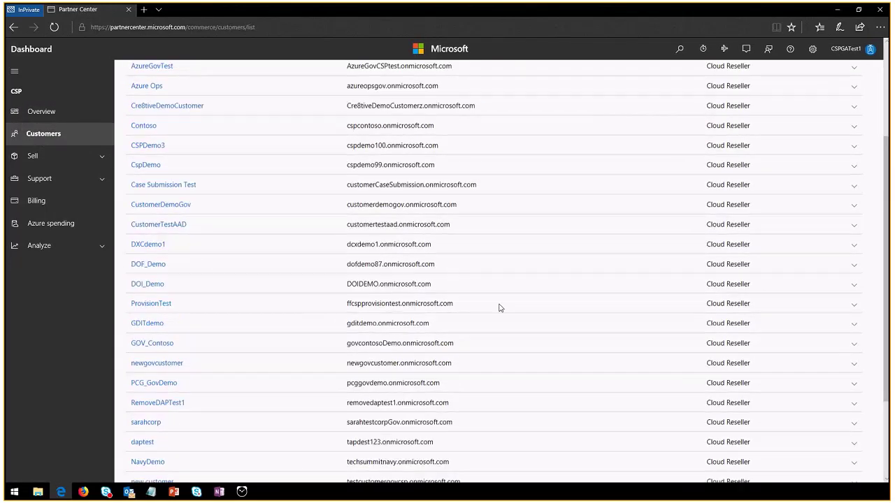
scroll(499, 307, "up", 3)
Start a new customer and choose United States as its country/region
left_click(140, 109)
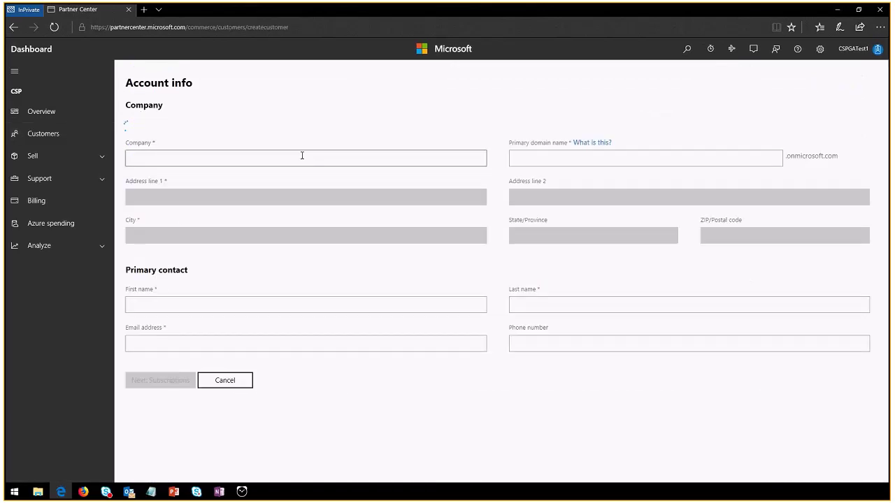
left_click(353, 146)
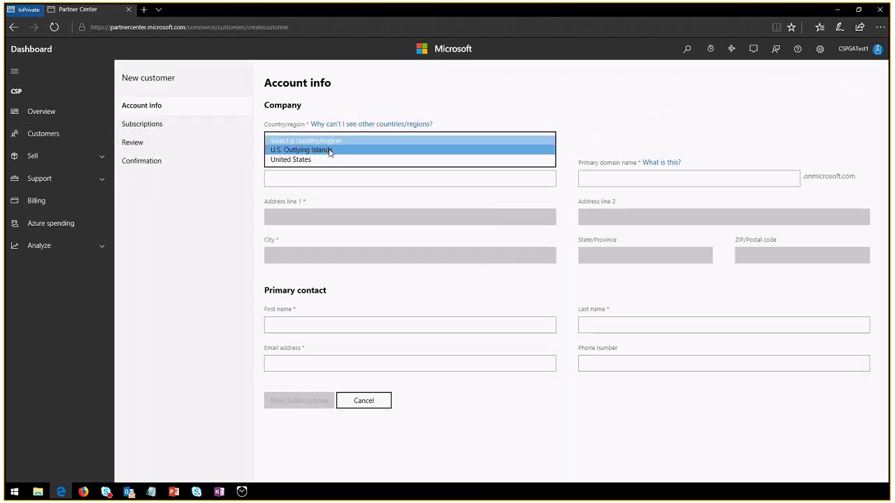
left_click(309, 160)
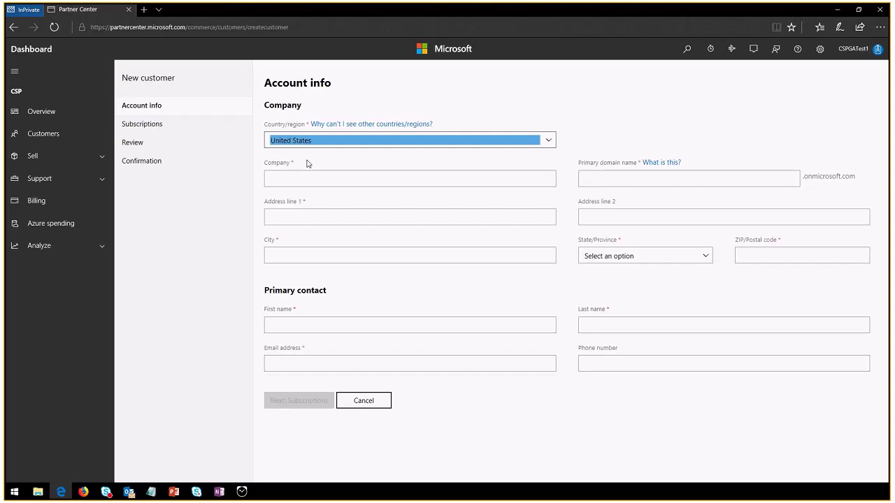
left_click(549, 142)
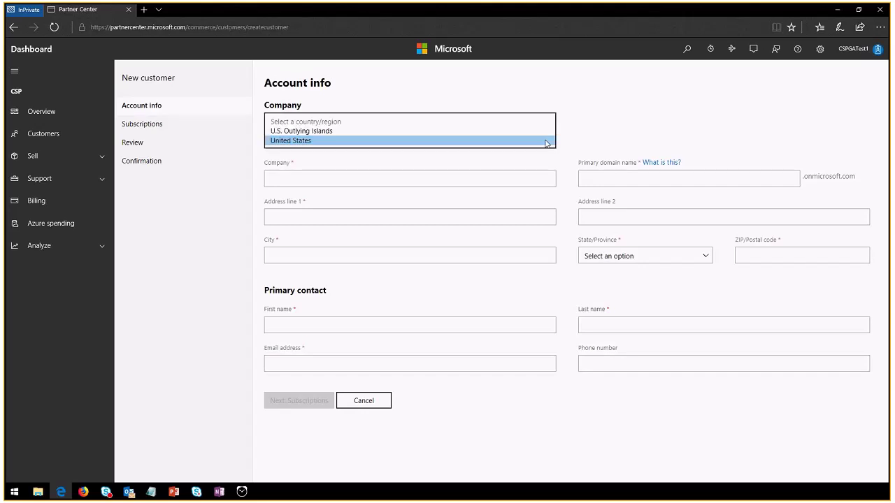
left_click(294, 142)
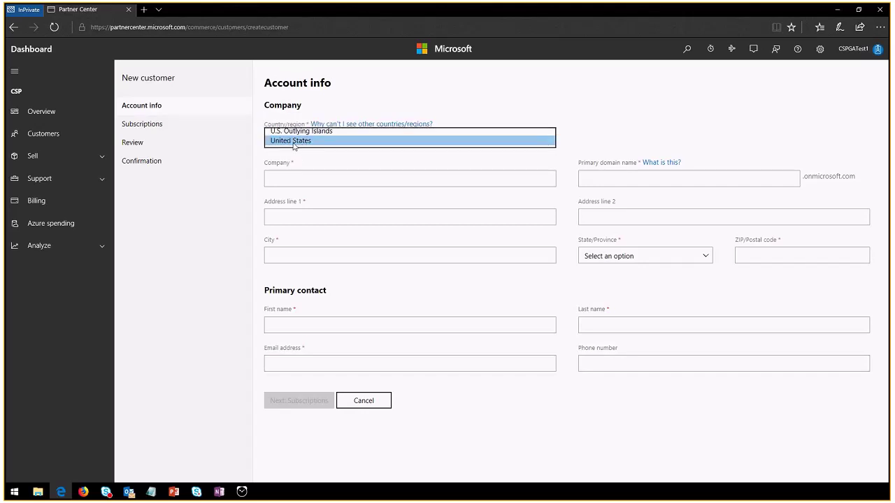
Enter company DemoCustomerTest and primary domain departmentofdemo, fixing the mistyped domain
left_click(273, 179)
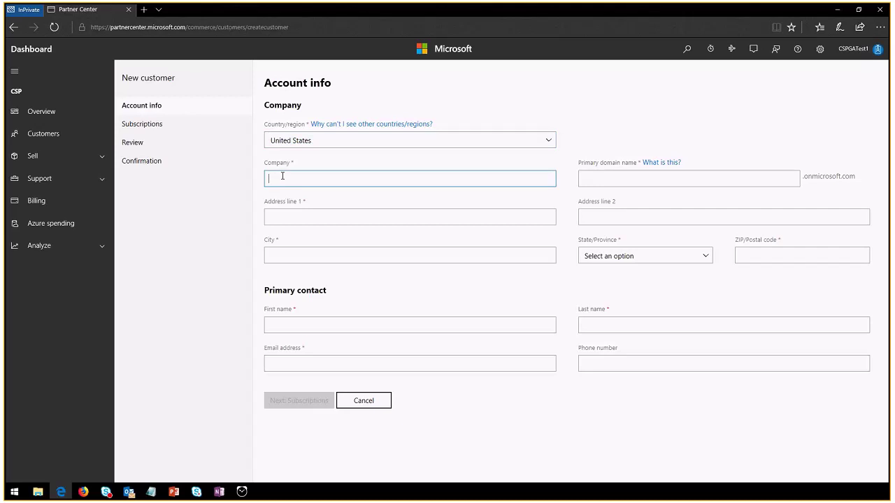
type("DemoCustomerTest")
key("Tab")
key("Tab")
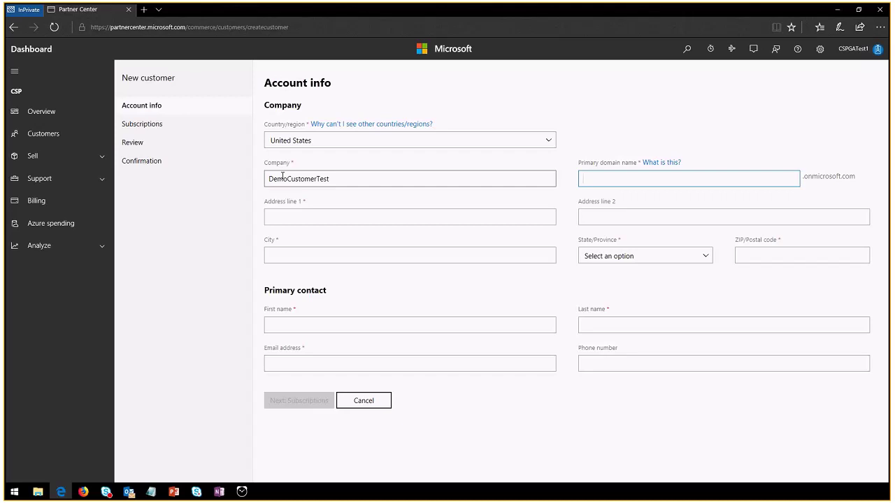
type("departmentofD")
key("Tab")
type("EM")
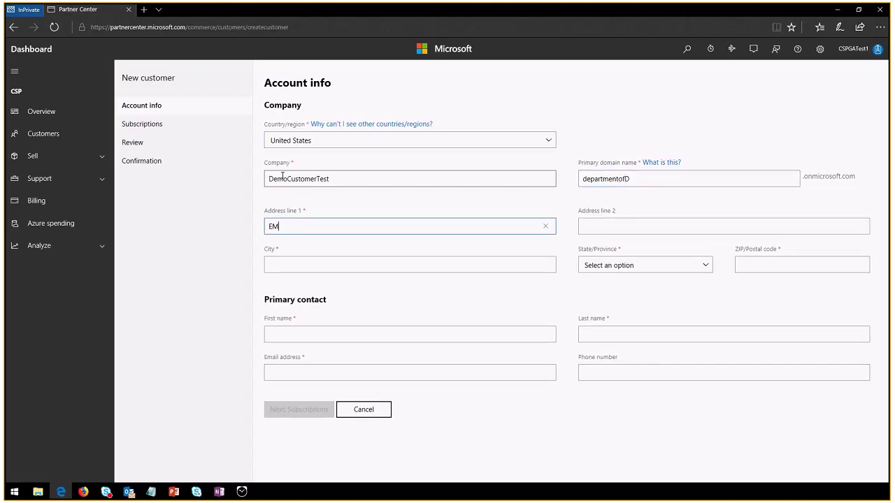
key("BackSpace")
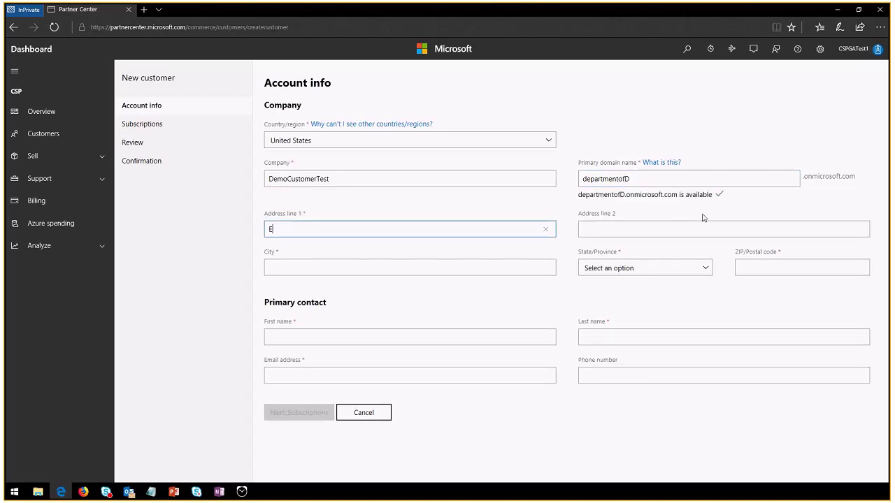
left_click(678, 184)
key("BackSpace")
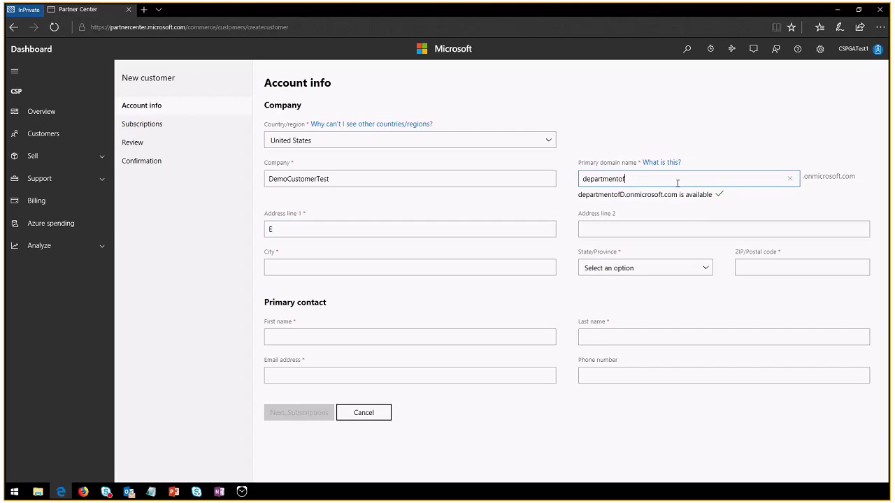
type("demo")
key("Tab")
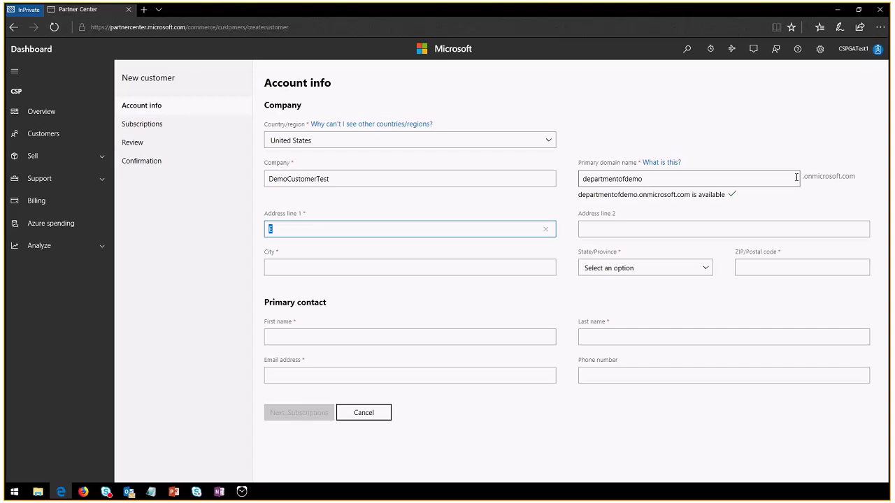
Fill in the customer's street address, city, Washington state and ZIP code
left_click(345, 229)
left_click_drag(345, 229, 172, 221)
key("BackSpace")
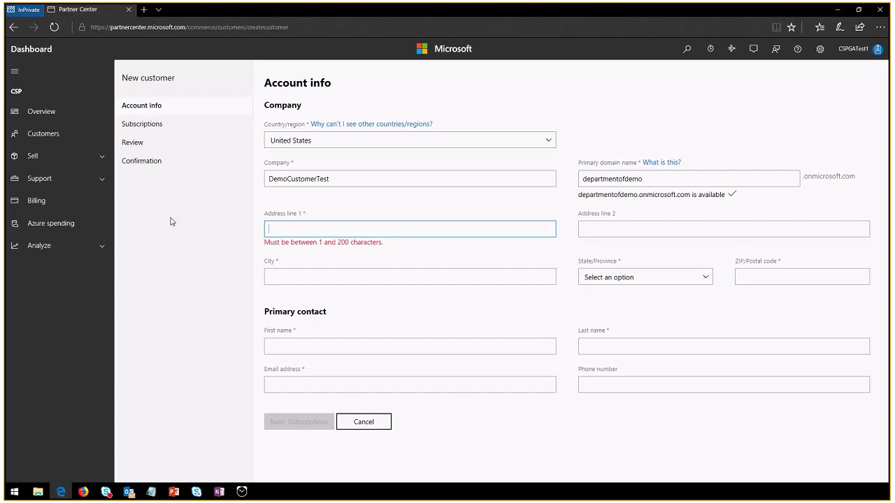
type("One Microsoft")
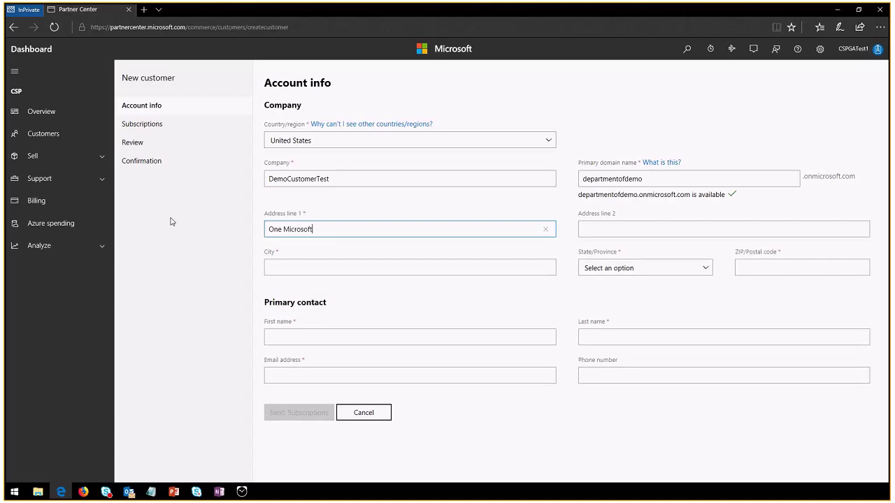
type("Way")
key("Tab")
key("Tab")
type("Redmond")
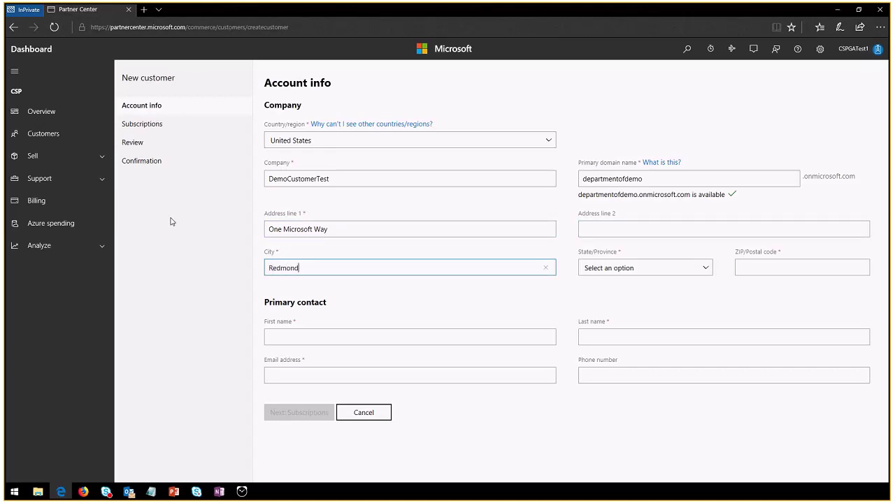
key("Tab")
key("w")
key("Tab")
type("98")
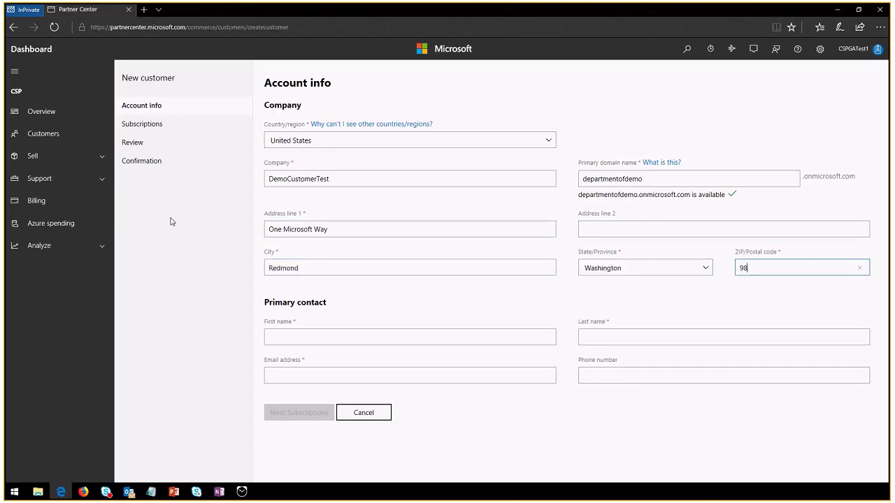
type("052")
Enter the primary contact's first name, last name and e-mail, then continue to Subscriptions
key("Tab")
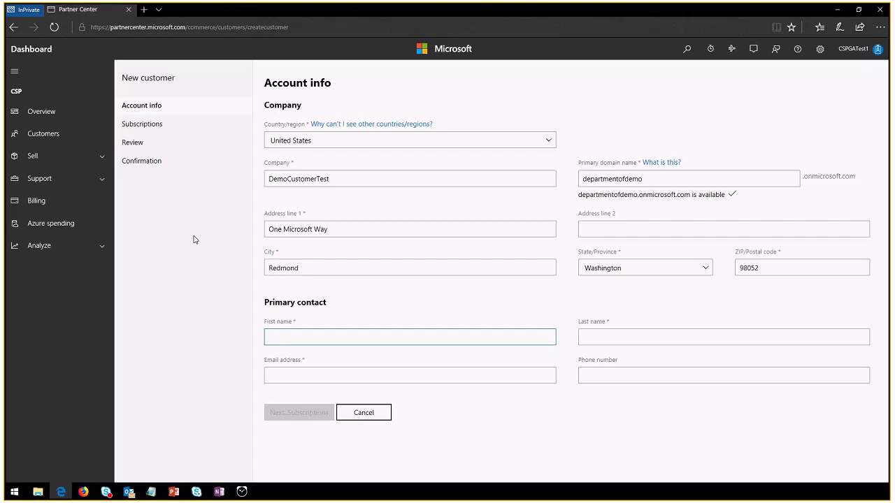
key("Tab")
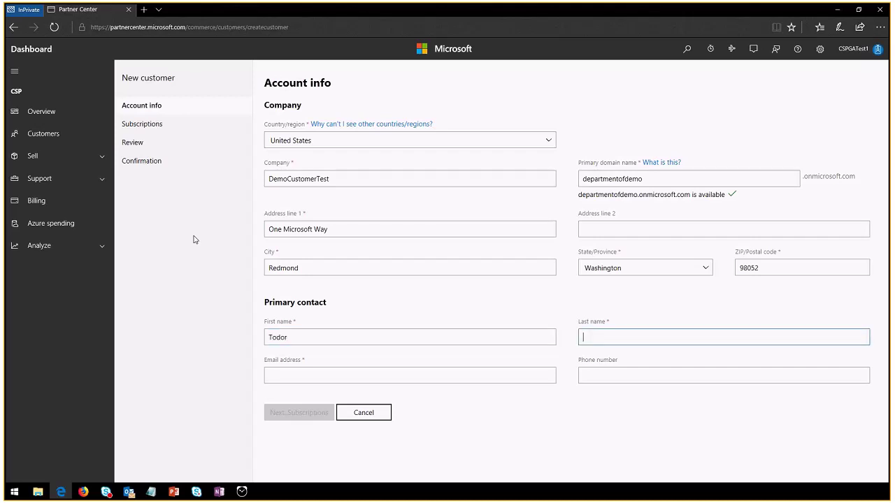
key("Tab")
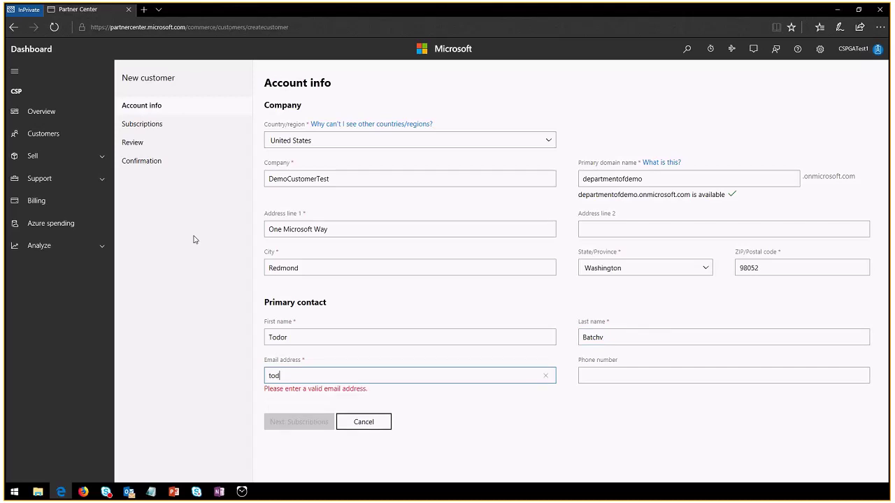
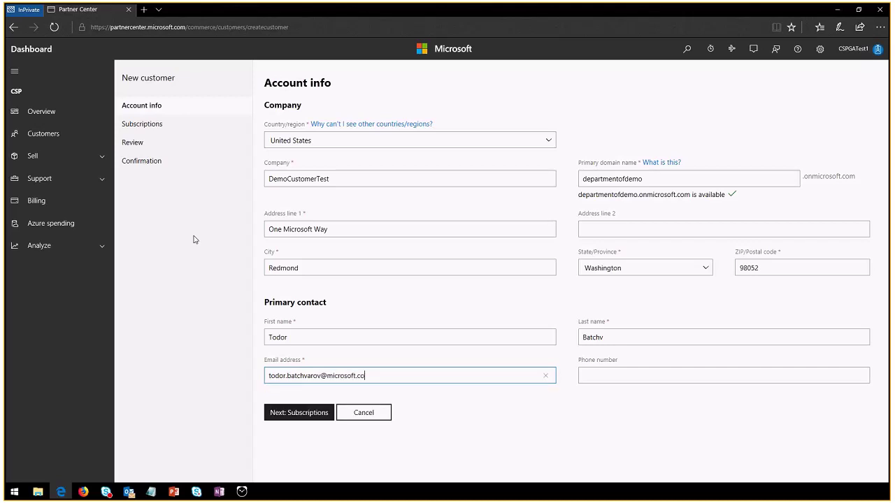
left_click(299, 413)
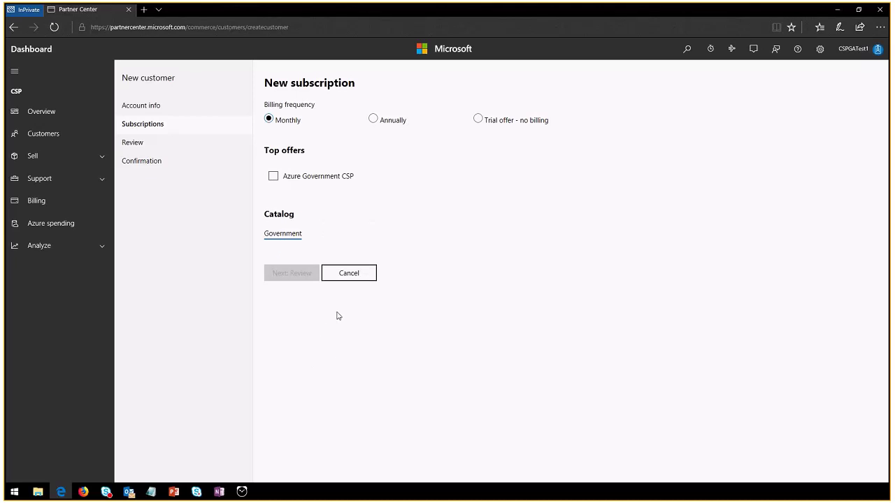
Select the Azure Government CSP offer under Top offers and continue to the order review
left_click(320, 181)
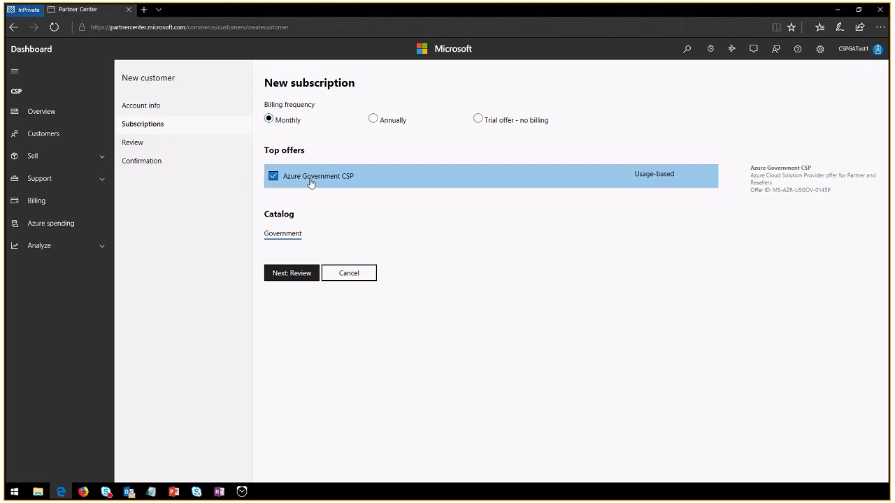
left_click(295, 277)
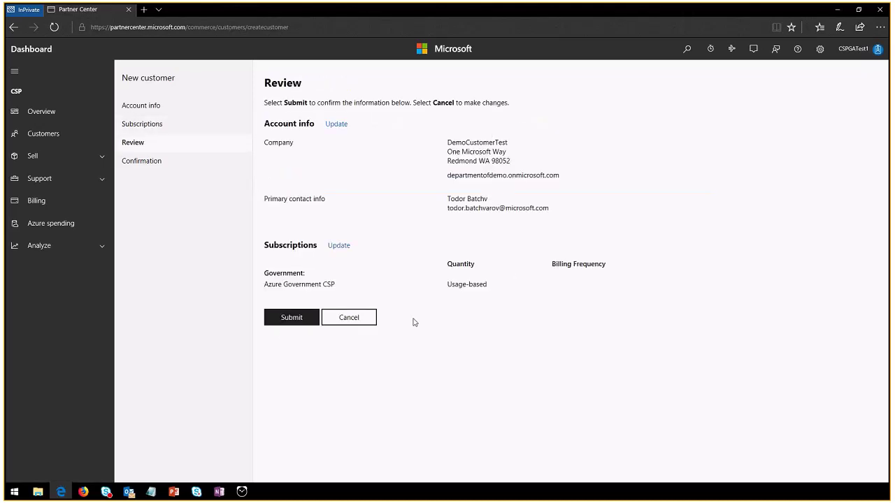
Submit the reviewed customer order to reach the Confirmation page with the subscription ID
left_click(284, 322)
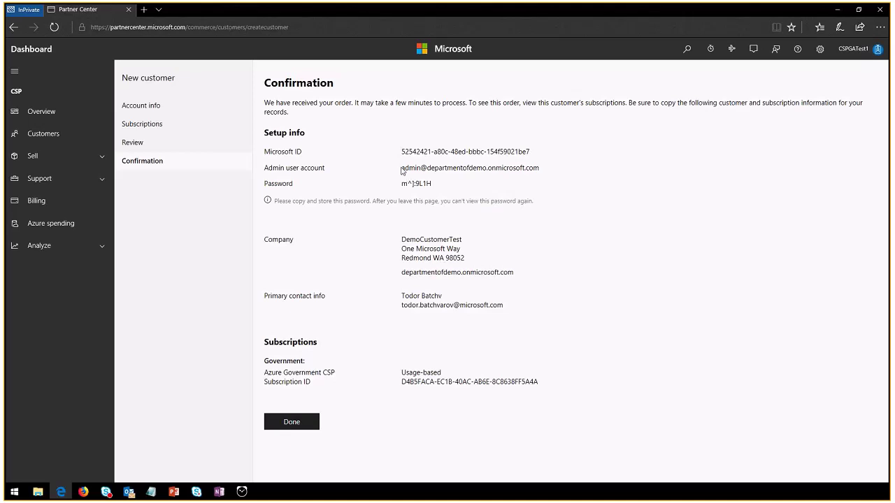
Copy the new admin user account name from the Confirmation page and store it elsewhere
left_click_drag(400, 168, 549, 169)
key("ctrl+c")
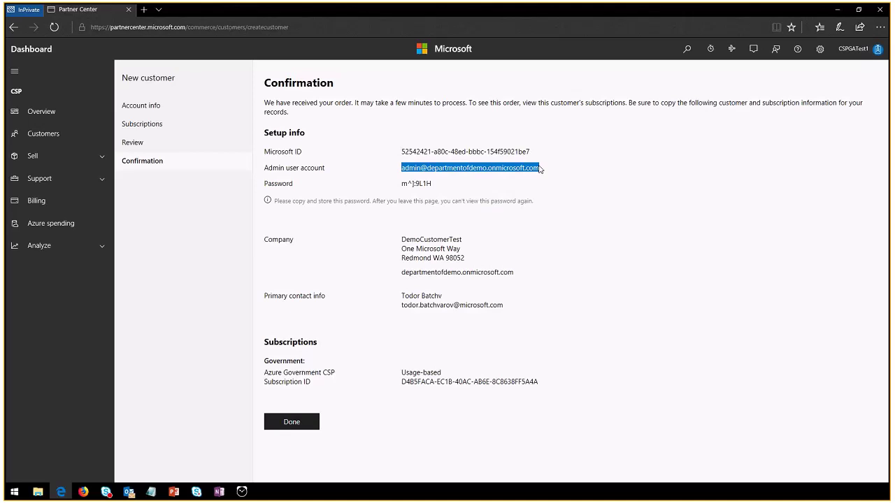
key("super+r")
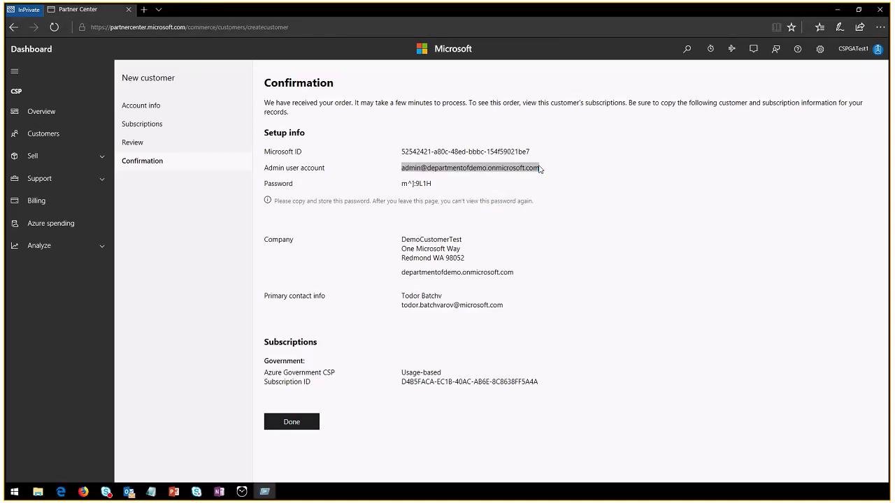
key("Return")
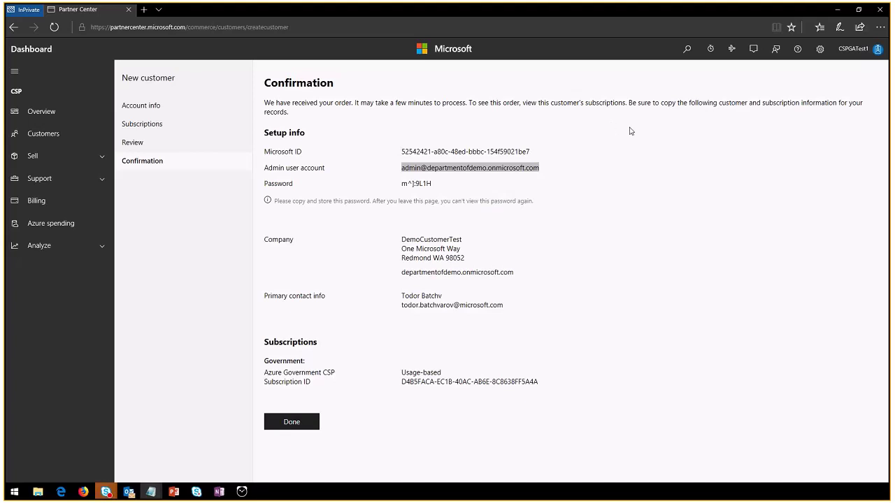
right_click(458, 169)
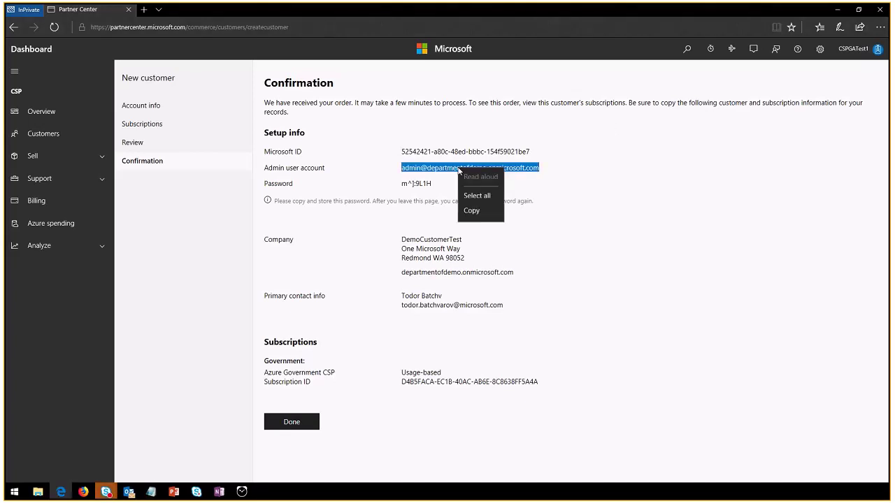
left_click(472, 210)
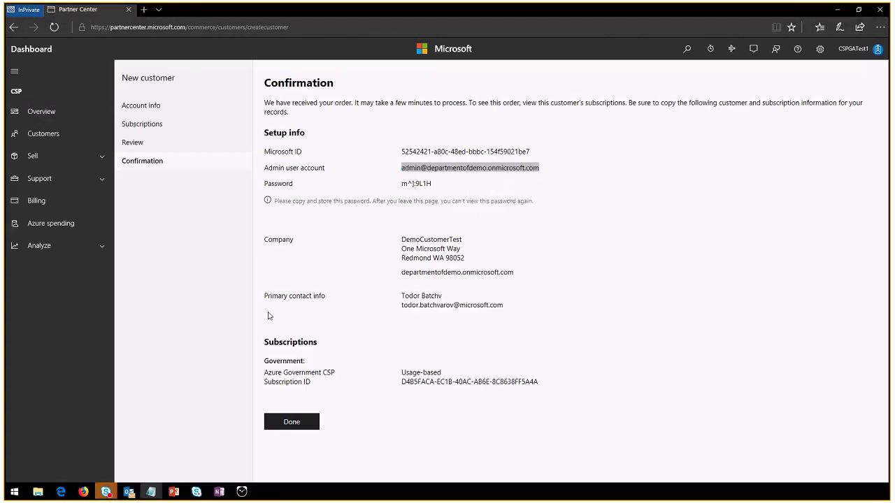
left_click(400, 189)
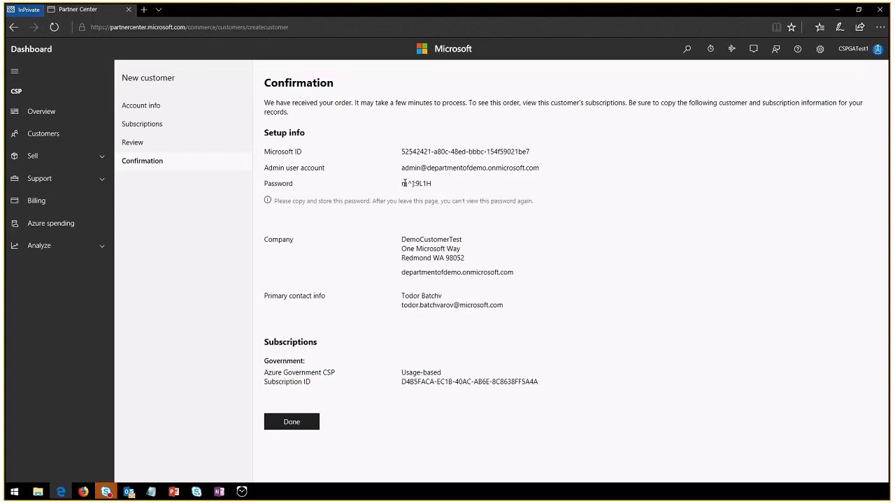
Copy the generated admin password, select the customer's domain name, and finish the order
left_click_drag(403, 184, 438, 184)
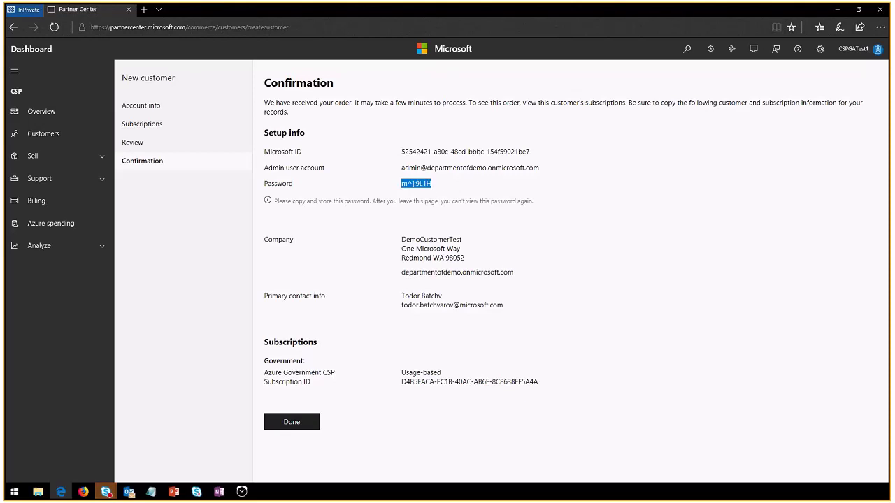
key("alt+Tab")
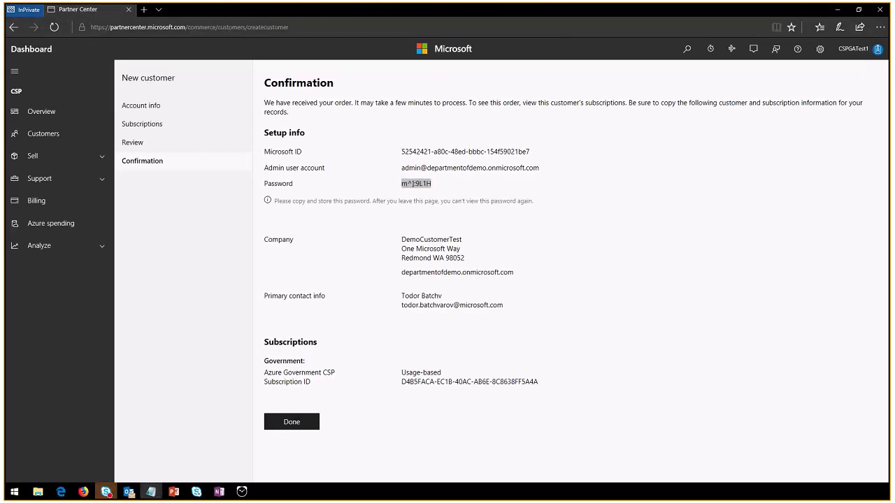
left_click(536, 222)
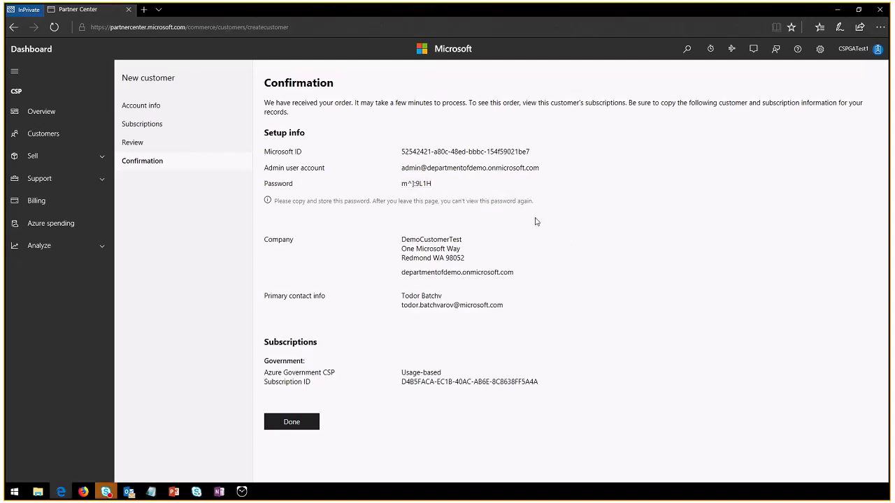
left_click_drag(516, 273, 399, 274)
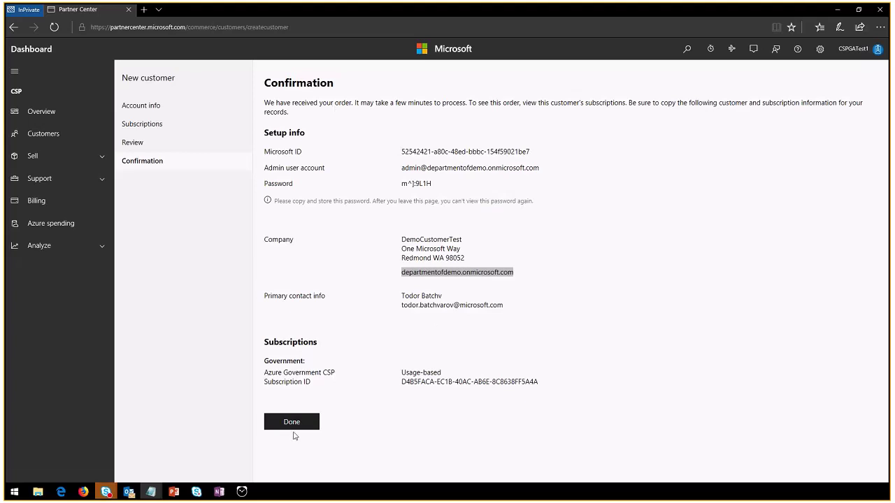
left_click(293, 422)
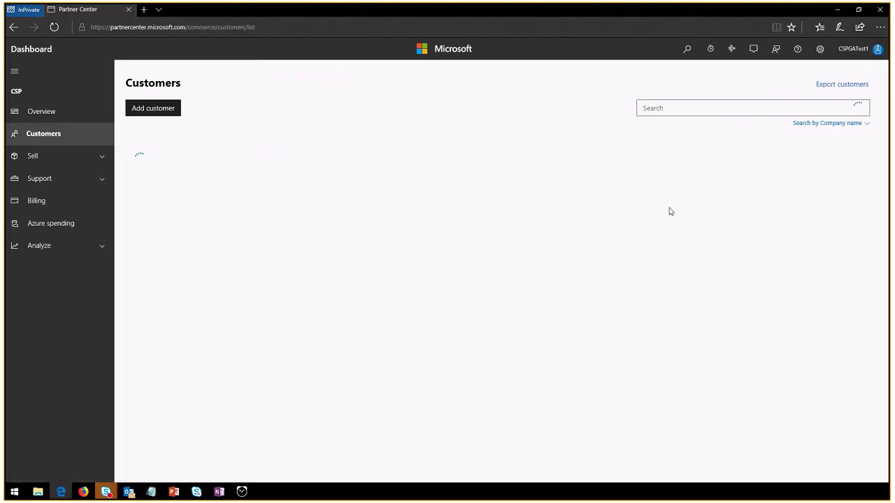
Check the Customers list for DemoCustomerTest and open a blank InPrivate tab beside it
scroll(414, 355, "down", 2)
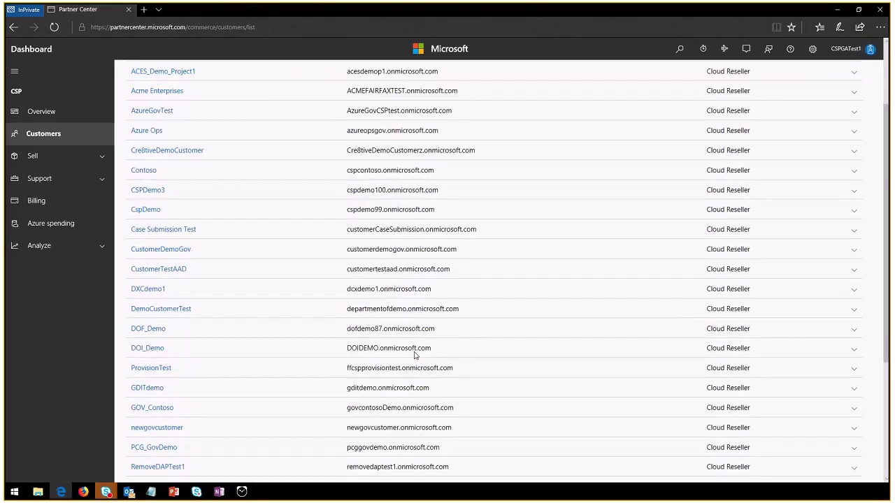
scroll(414, 355, "down", 2)
scroll(413, 355, "up", 3)
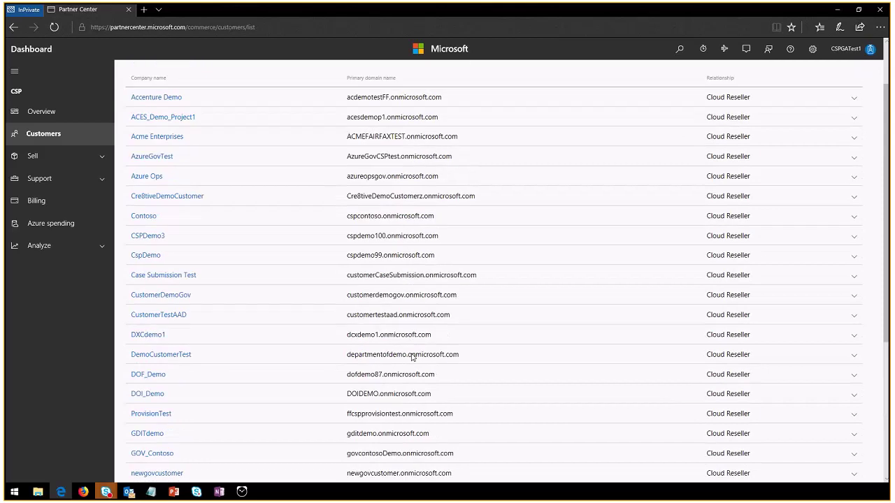
scroll(412, 357, "up", 1)
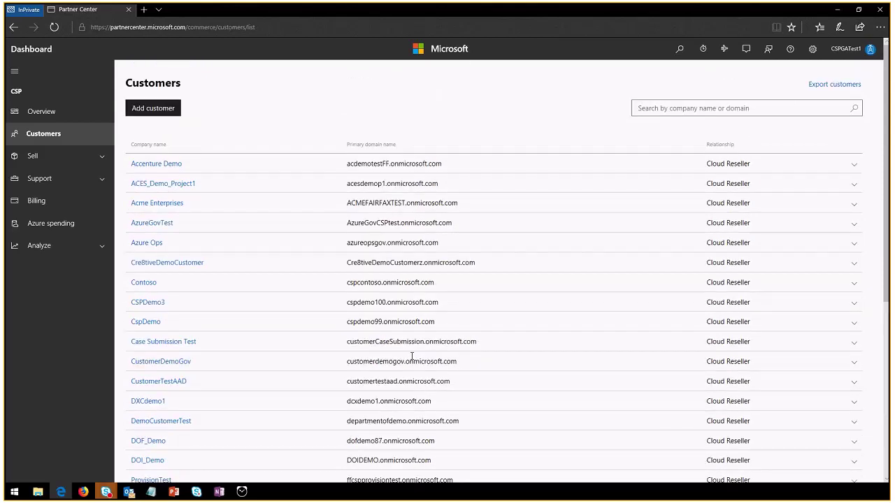
left_click(144, 10)
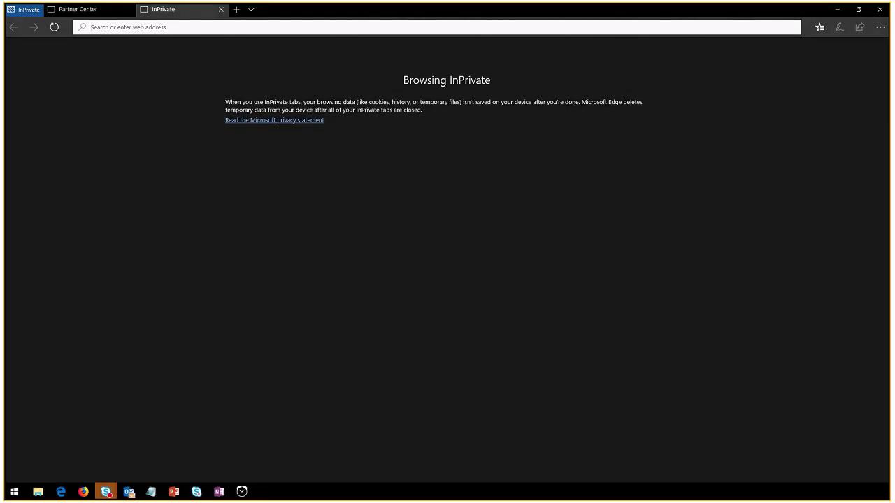
Close Partner Center, load portal.azure.us, and sign out of the partner account
left_click(128, 9)
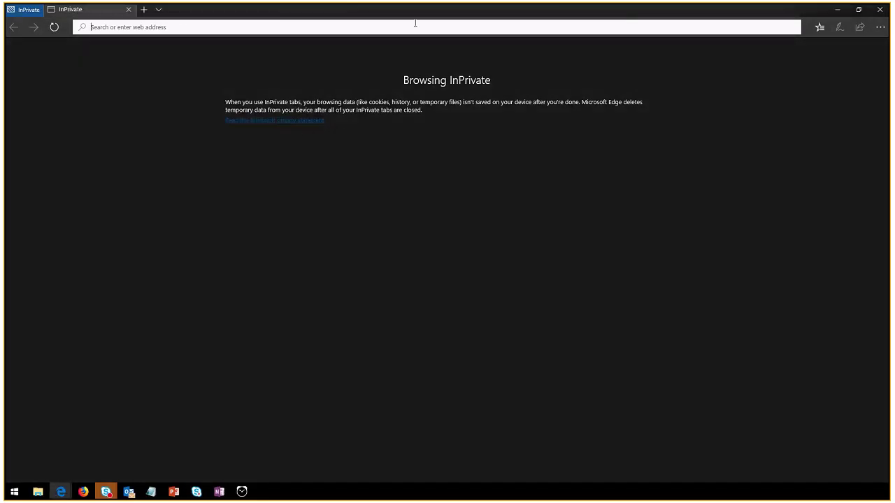
type("portal.azure.us")
key("Return")
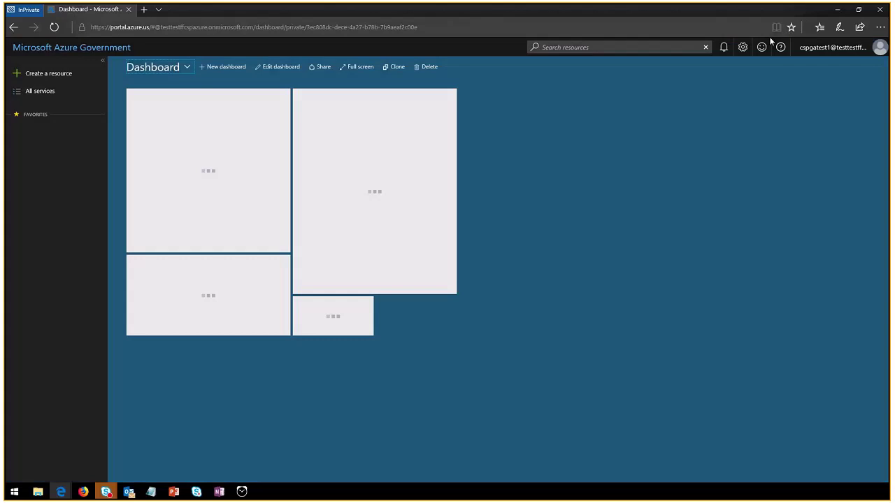
left_click(833, 47)
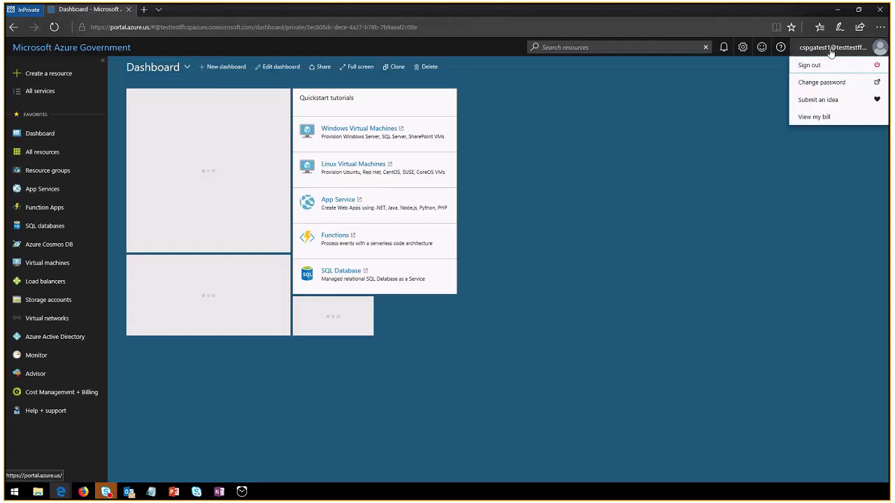
left_click(823, 69)
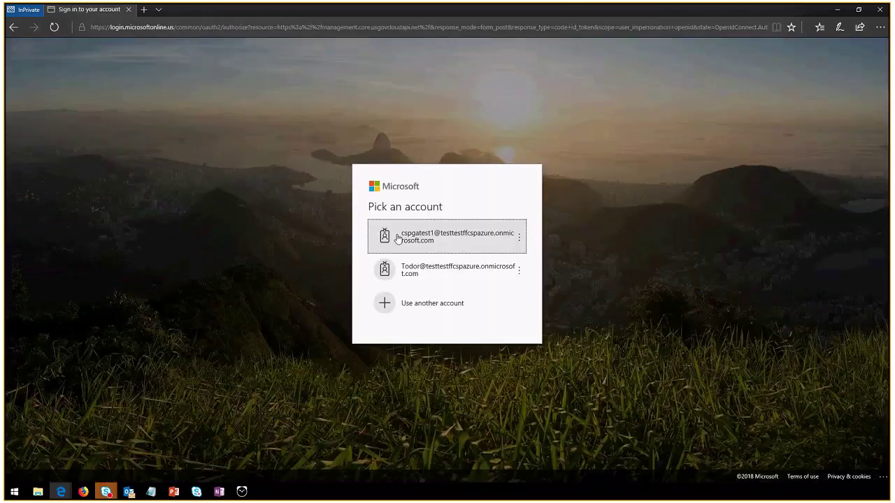
Sign in to portal.azure.us as a different account using the pasted admin name and temporary password
left_click(447, 302)
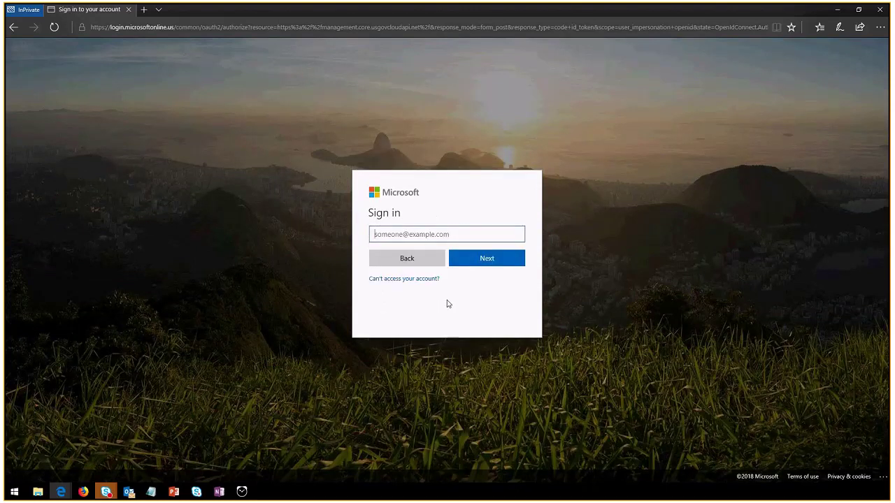
key("alt+Tab")
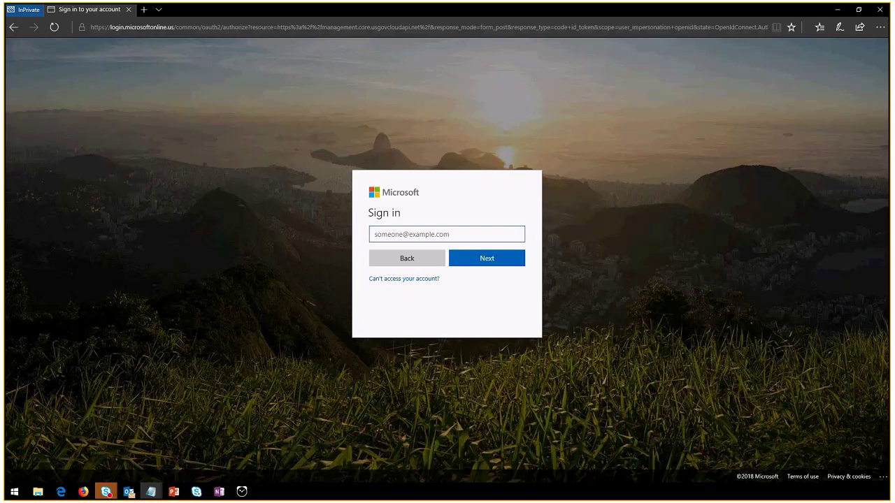
key("alt+Tab")
key("ctrl+v")
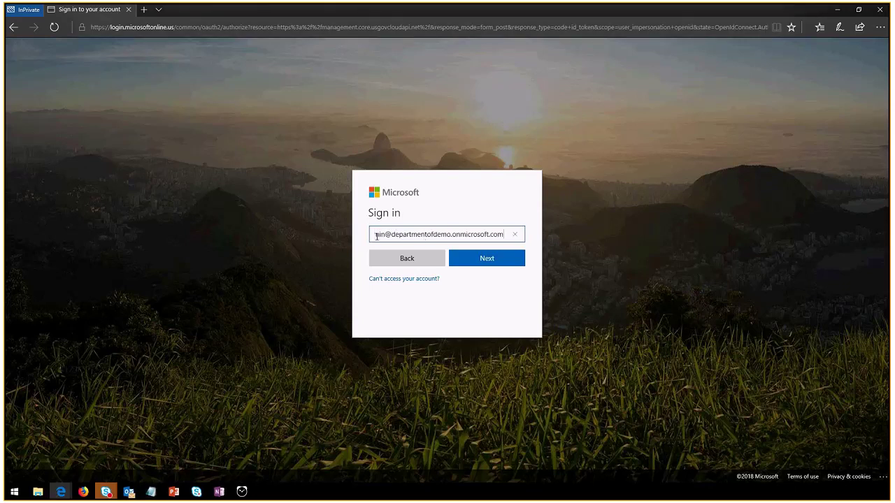
key("ctrl+a")
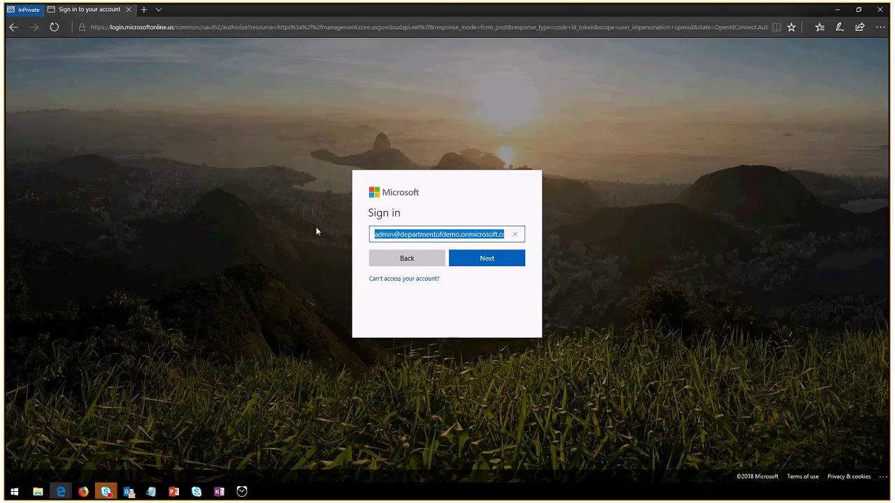
left_click(508, 262)
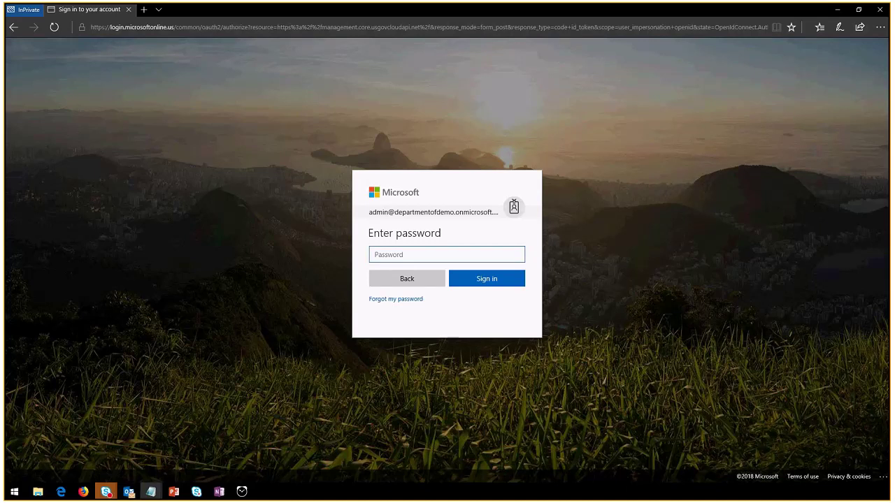
key("ctrl+v")
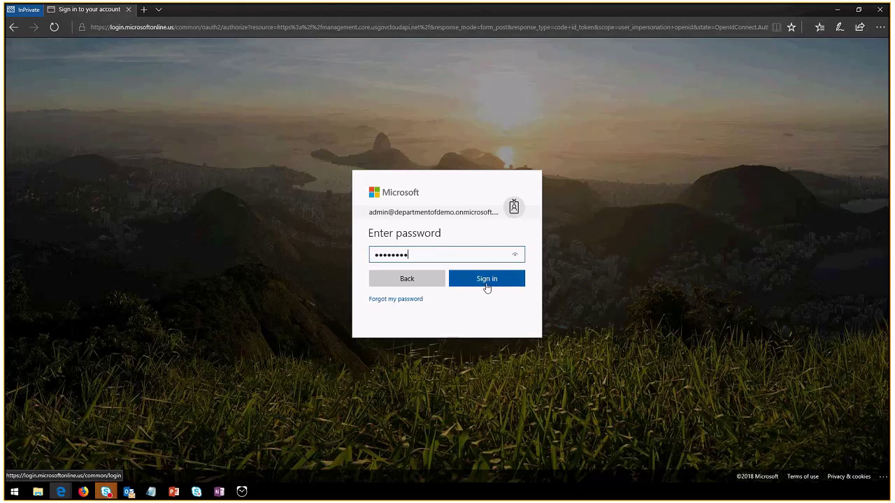
left_click(487, 286)
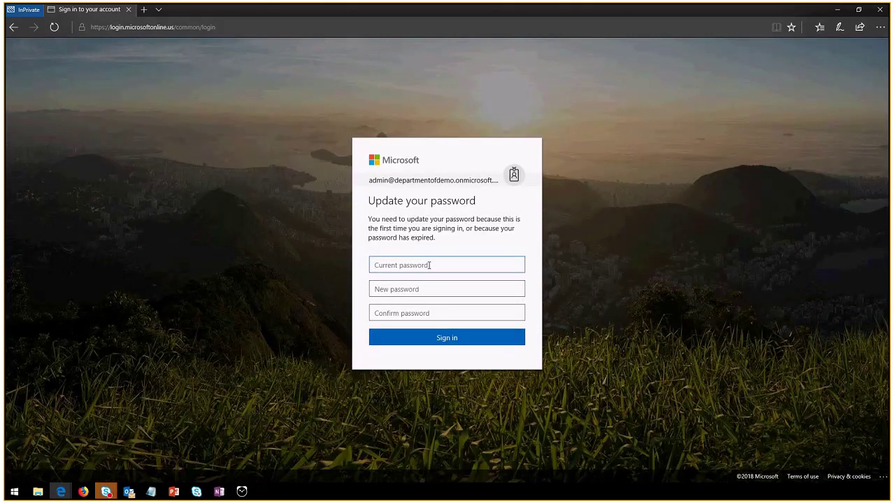
Enter the temporary current password and a new password twice, correcting typos, and submit
type("•••••••••")
key("Tab")
double_click(429, 265)
key("BackSpace")
type("••••••••")
key("Tab")
type("••••")
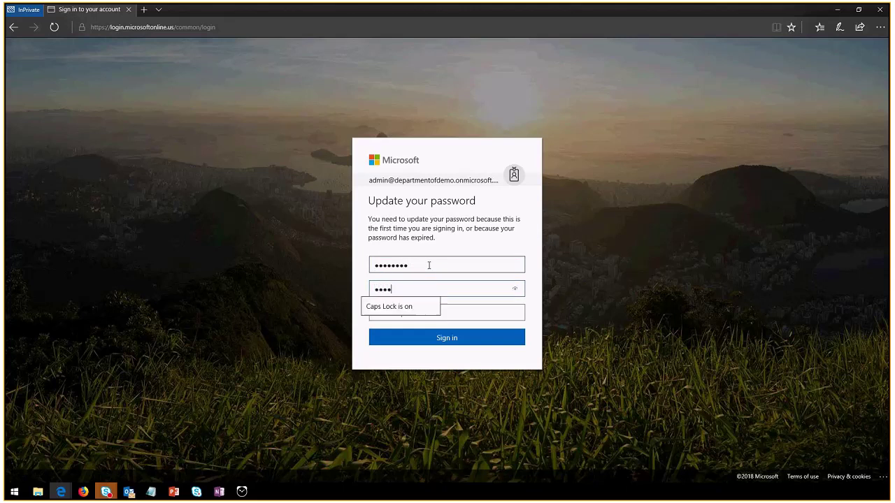
type("••")
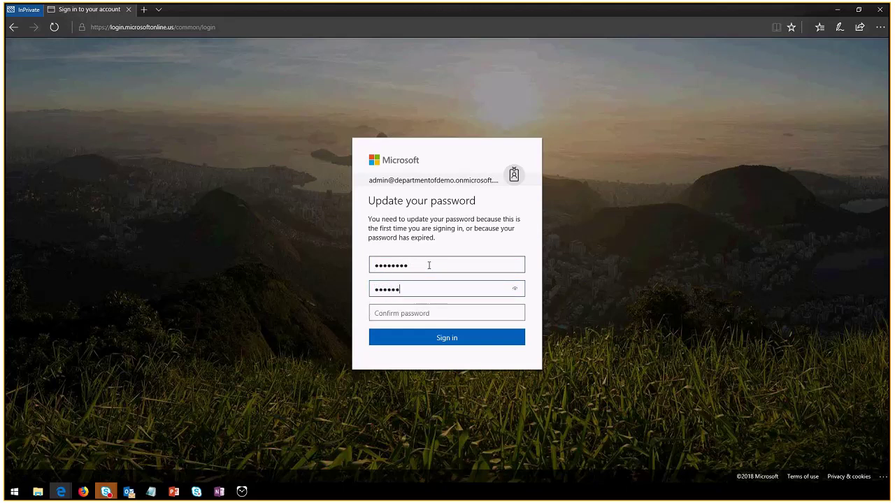
type("••••")
key("Tab")
type("•••")
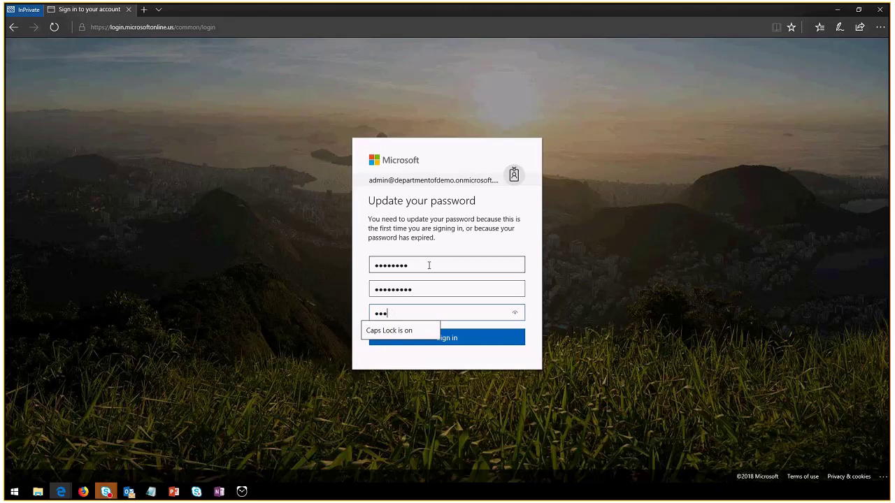
key("BackSpace")
key("BackSpace")
key("BackSpace")
type("••••••••••")
key("Return")
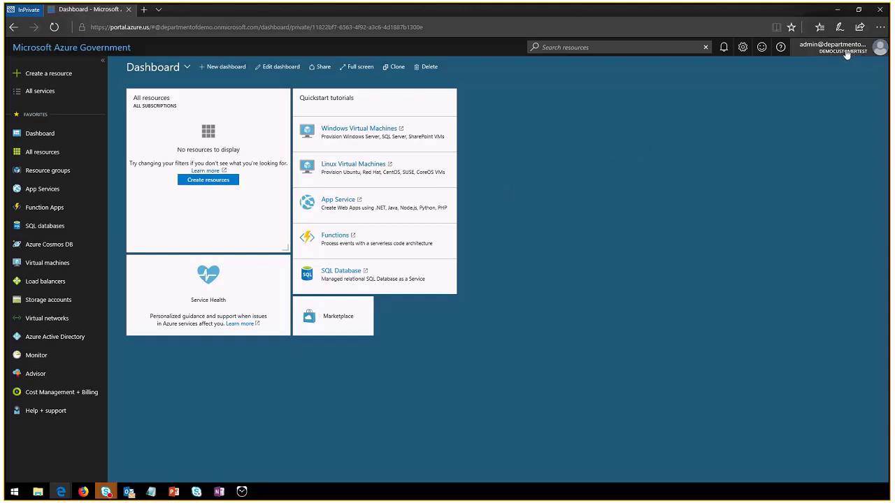
Begin opening the Create a resource hub as the customer admin
mouse_move(839, 53)
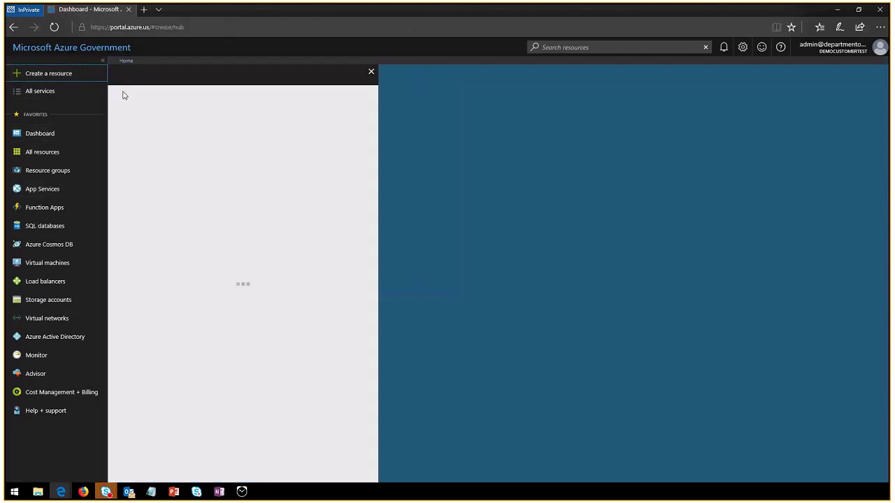
Pick Windows Server 2012 Datacenter from all Compute offerings and start creating it
left_click(141, 172)
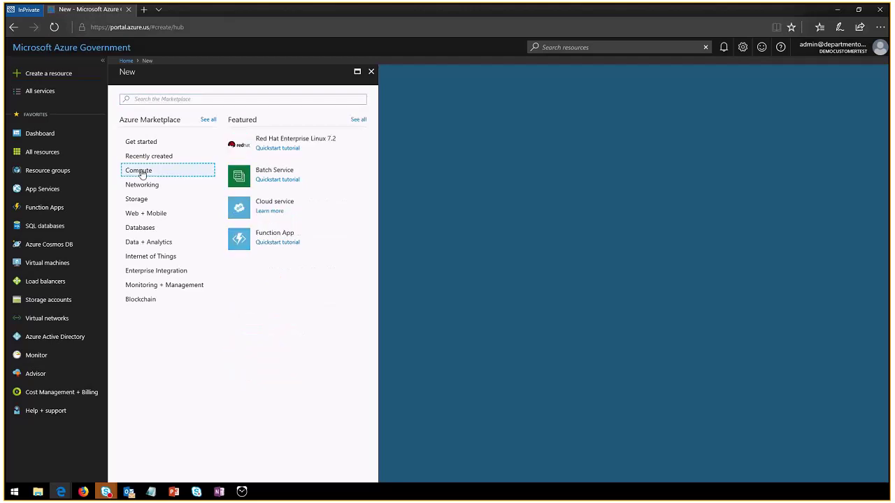
left_click(357, 120)
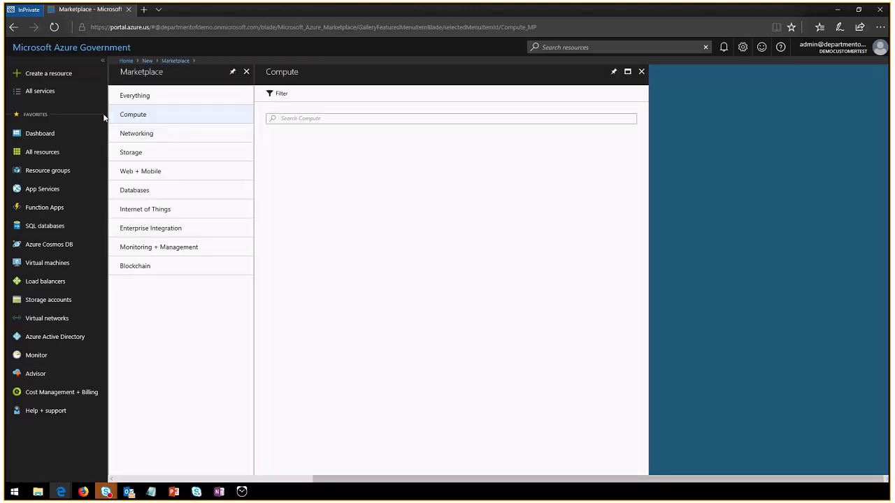
left_click(476, 223)
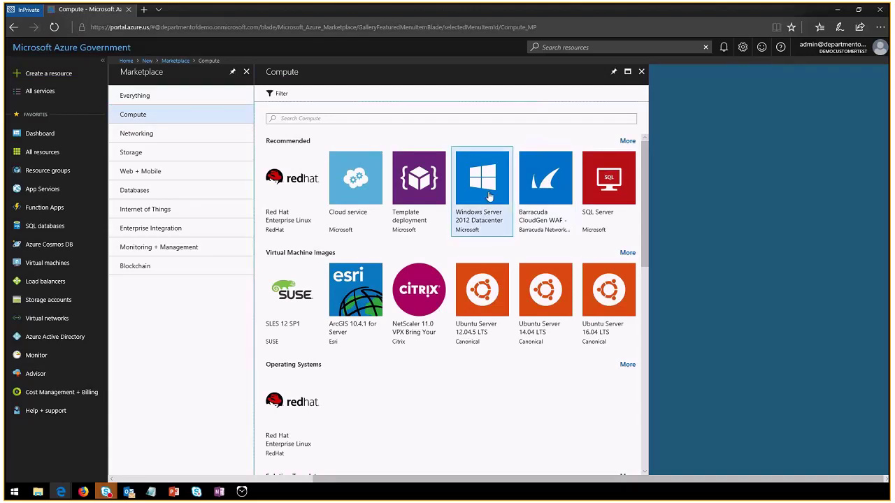
left_click(670, 449)
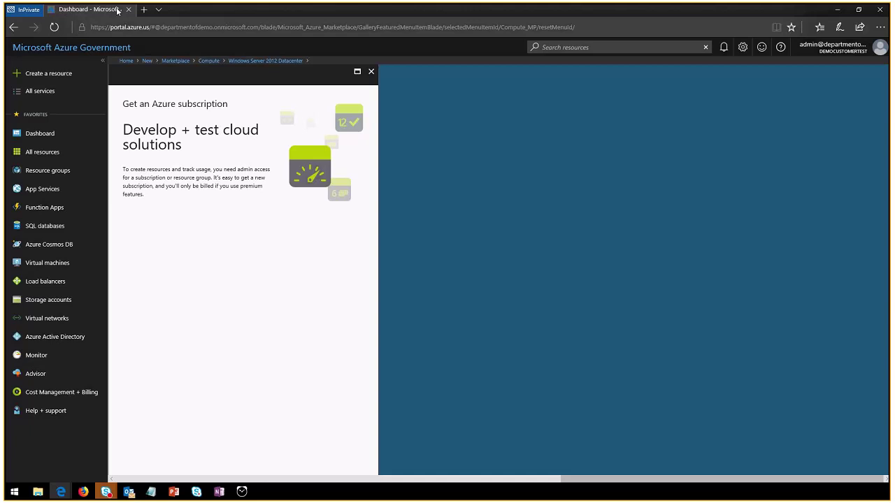
left_click(163, 26)
left_click(162, 26)
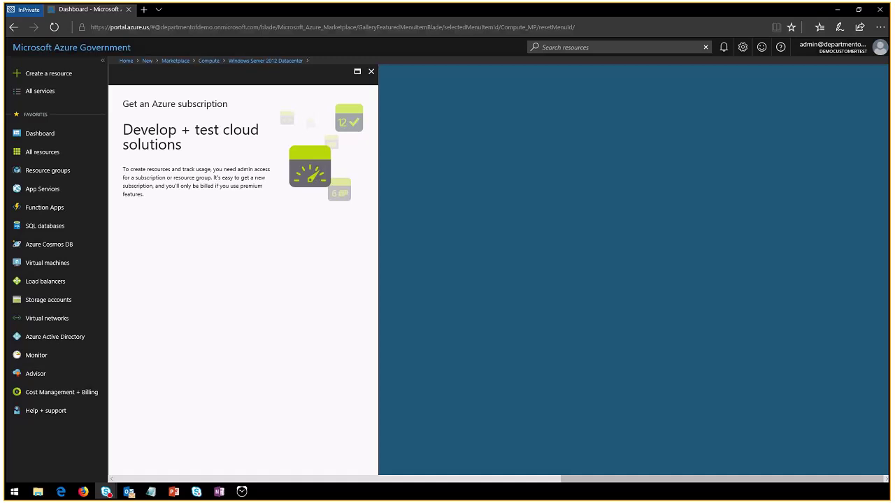
Sign out of the admin account and load portal.azure.us/departmentofdemo.onmicrosoft.com
left_click(831, 48)
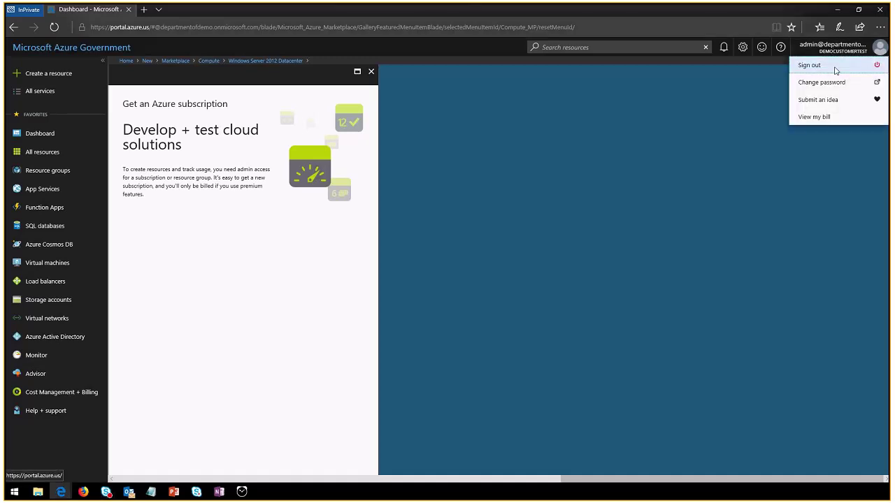
left_click(837, 70)
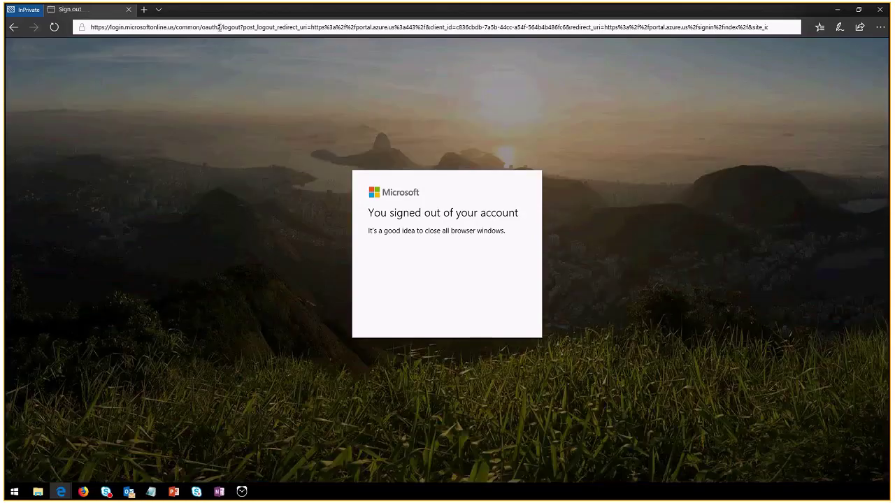
left_click(220, 27)
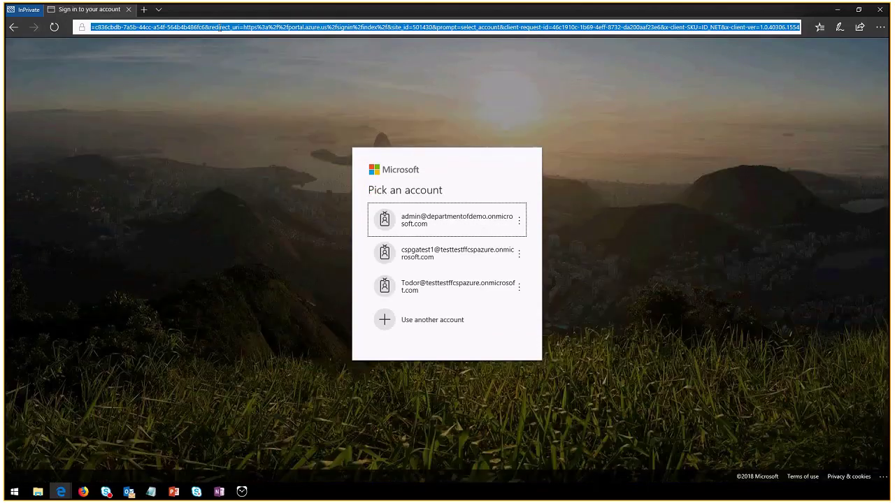
type("portal.azure.")
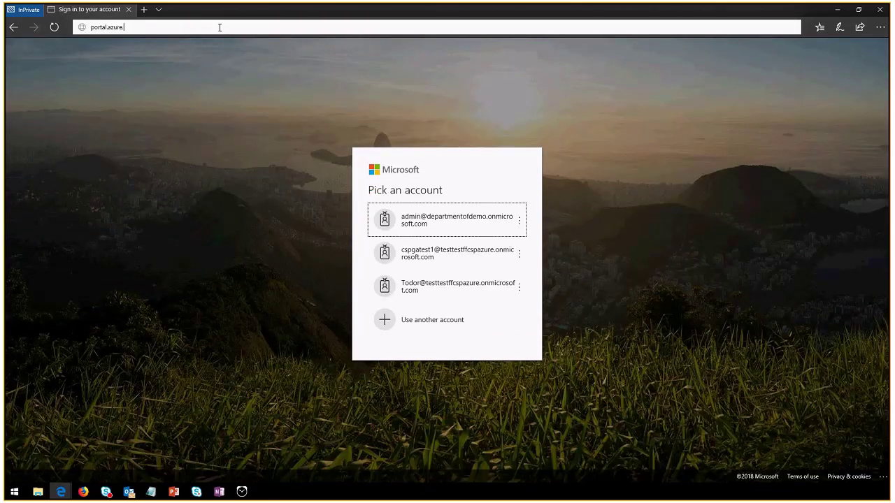
type("us/")
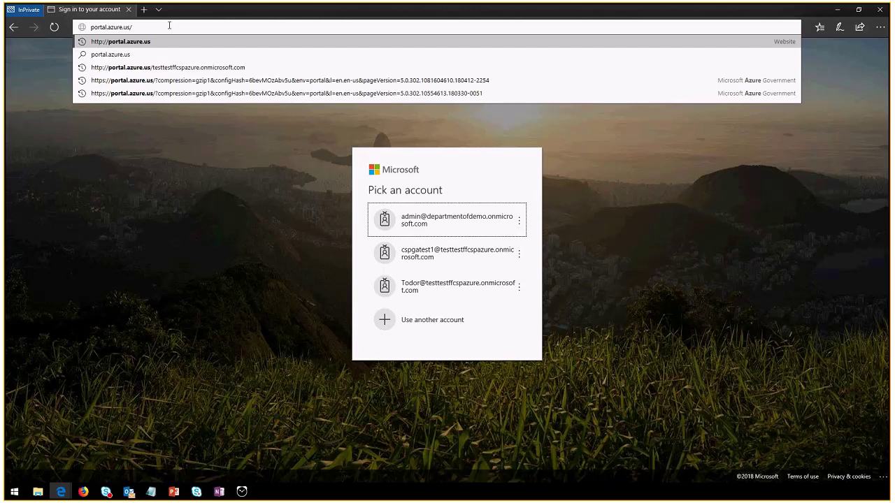
type("department")
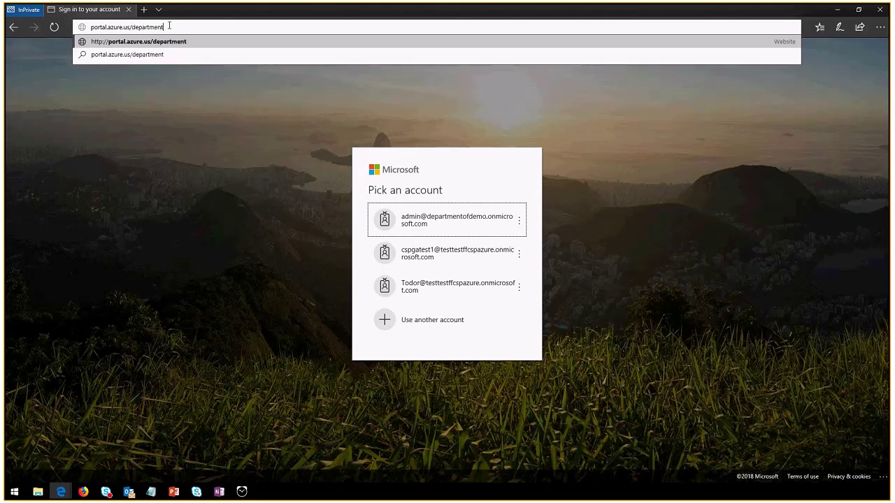
type("ofdemo.onmicrosoft.com")
key("Return")
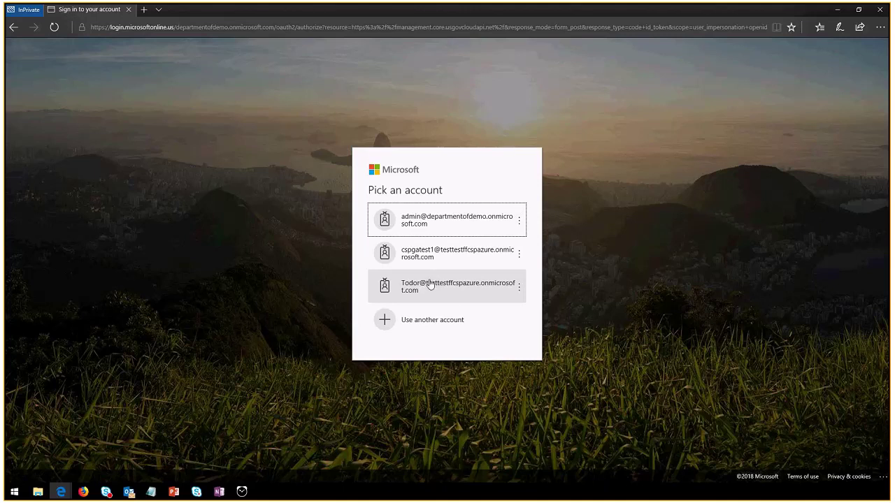
Sign in with the other listed account, retyping its password after the first attempt fails
left_click(430, 284)
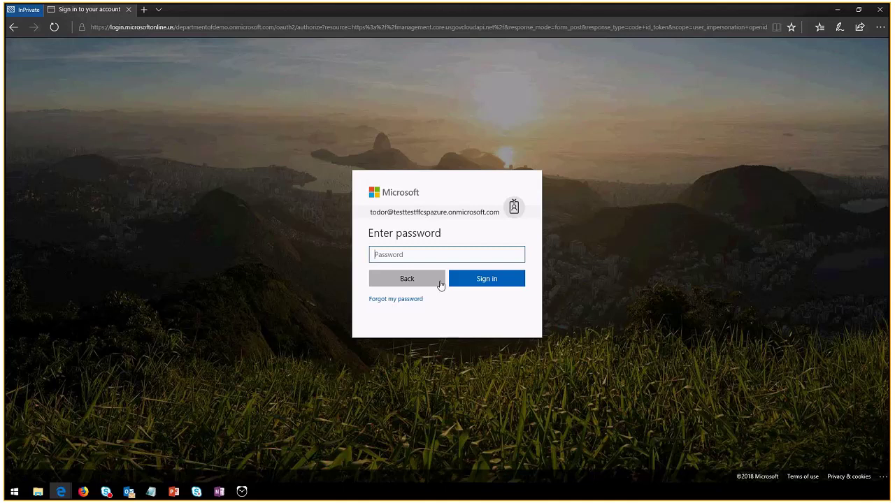
type("***********")
key("Return")
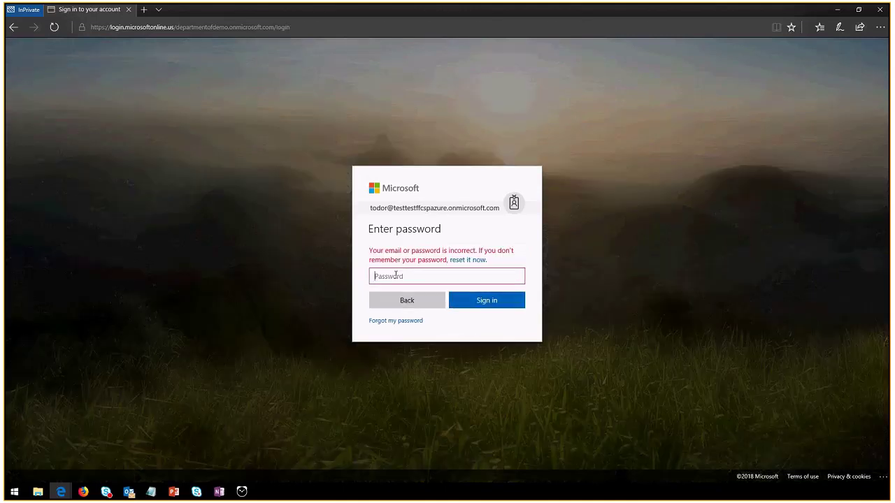
type("***********")
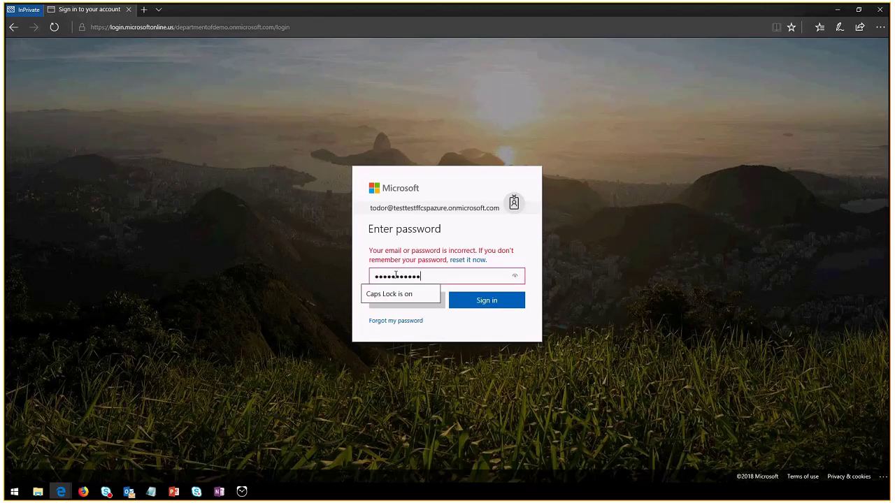
key("ctrl+a")
key("BackSpace")
type("***********")
key("Return")
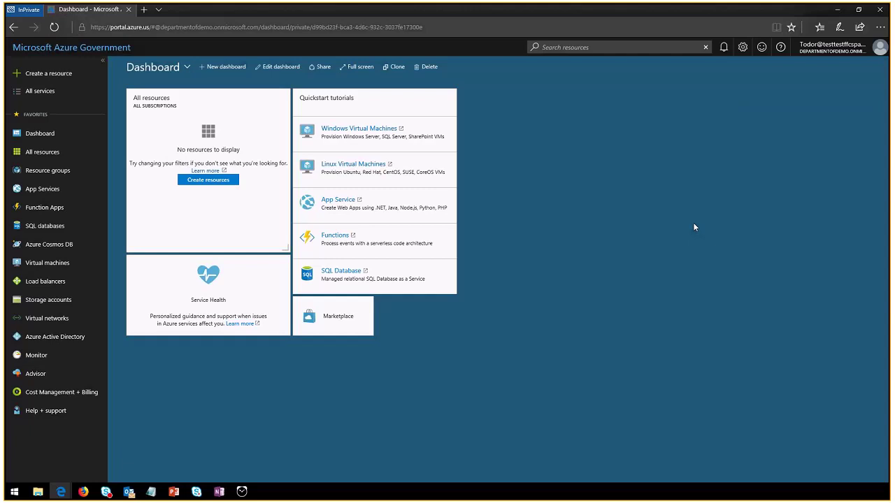
Add Subscriptions to favourites from All services and open the subscriptions list
left_click(48, 94)
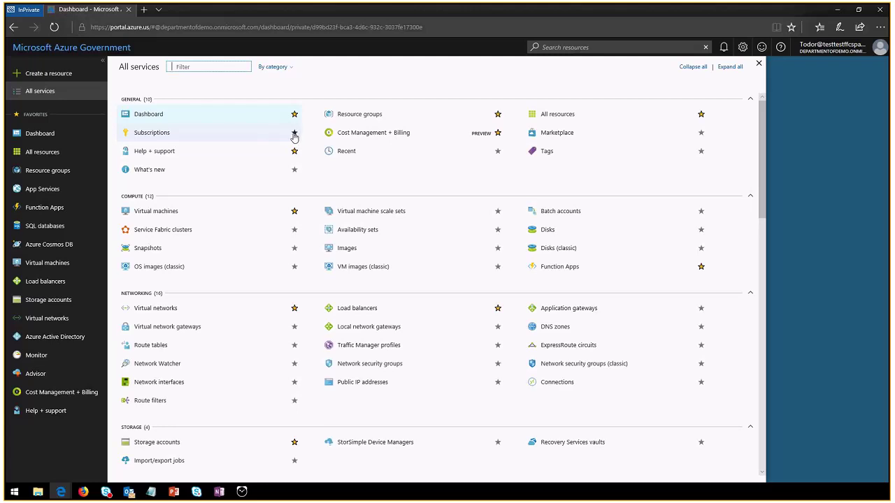
left_click(294, 134)
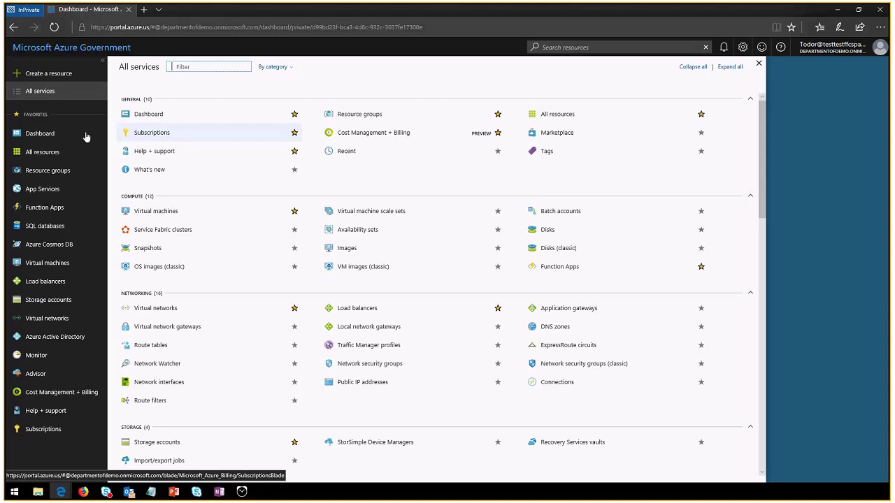
left_click(49, 433)
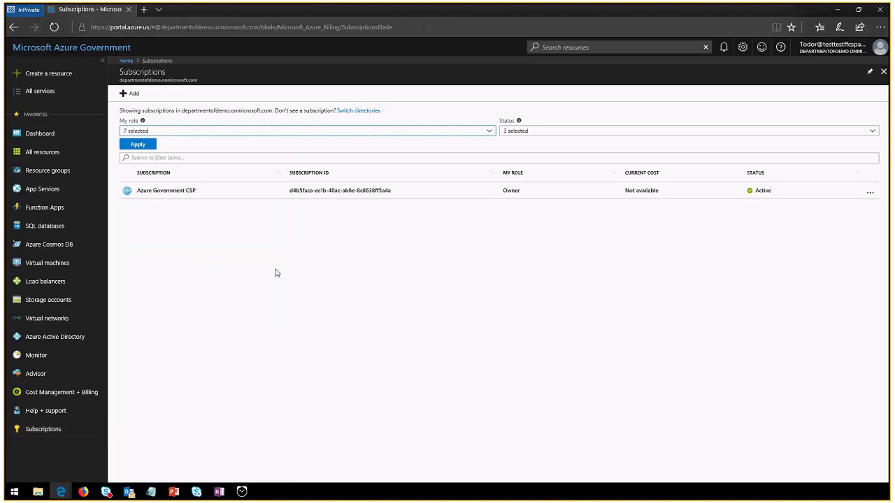
In the Azure Government CSP subscription's Access control (IAM), assign the customer admin user the Owner role
left_click(182, 196)
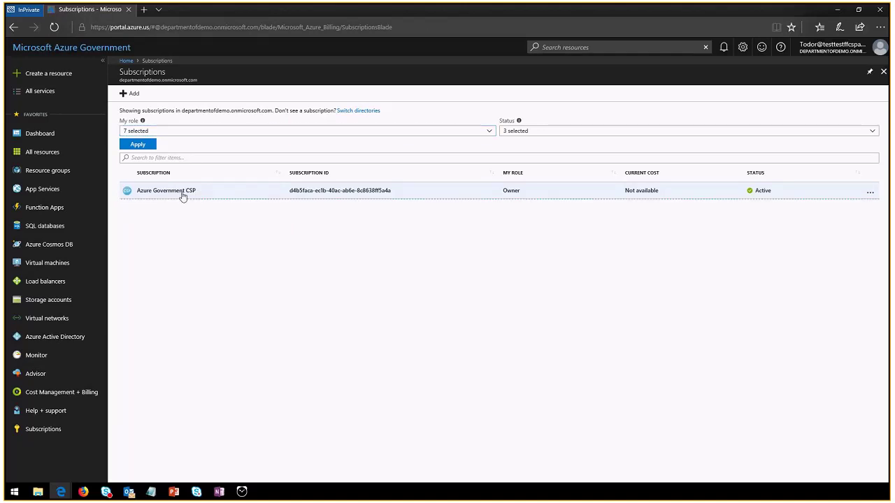
left_click(194, 190)
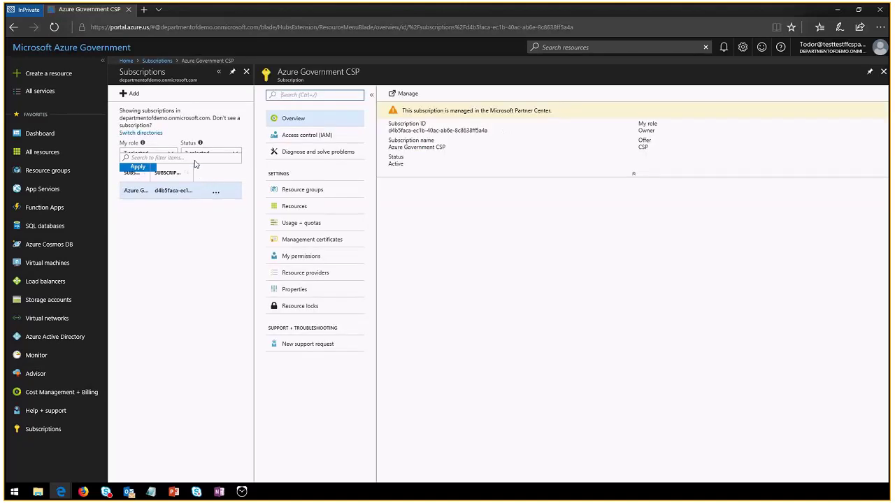
left_click(316, 137)
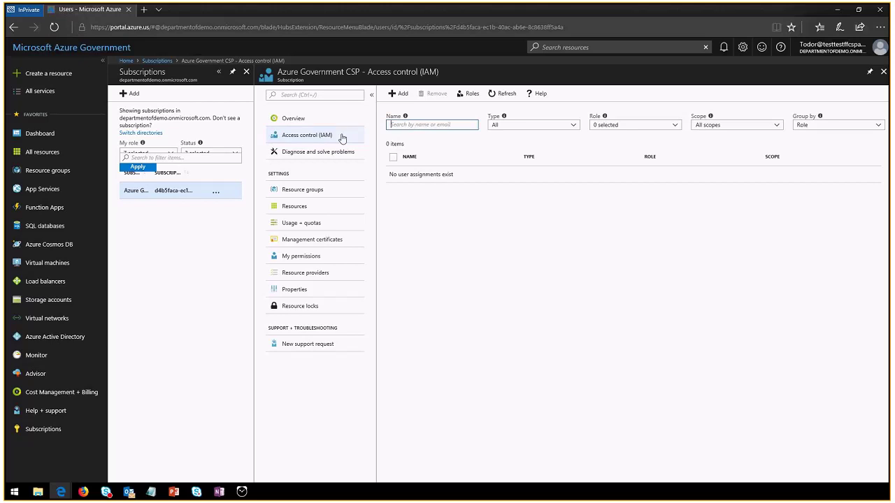
left_click(400, 95)
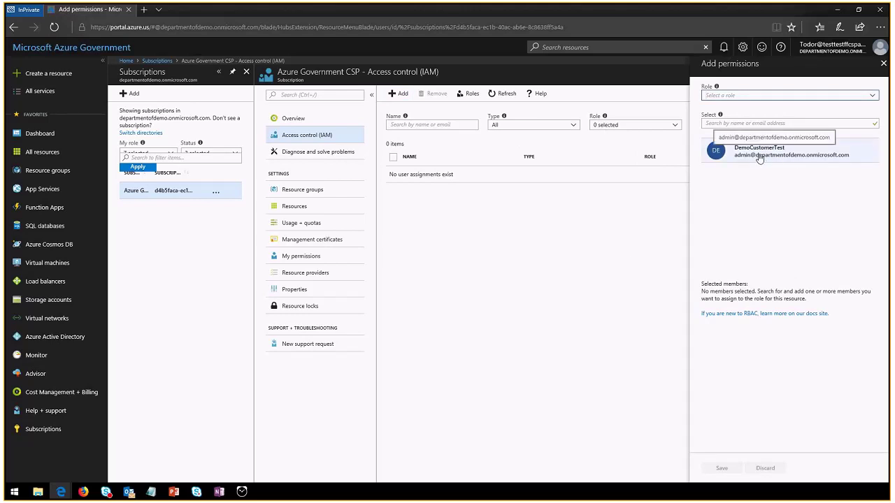
left_click(760, 156)
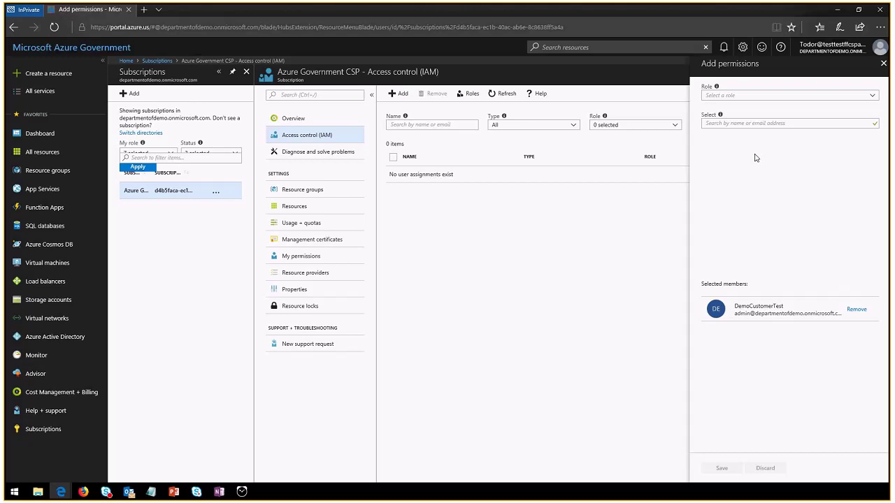
left_click(720, 96)
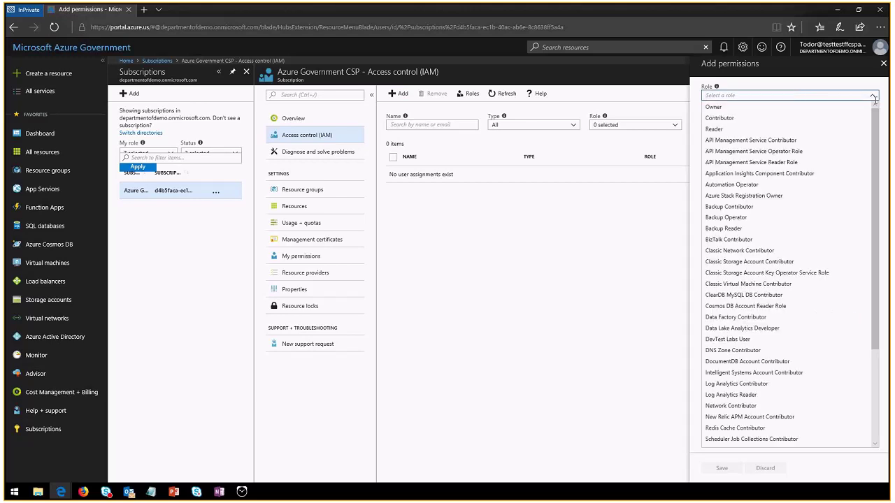
left_click(717, 110)
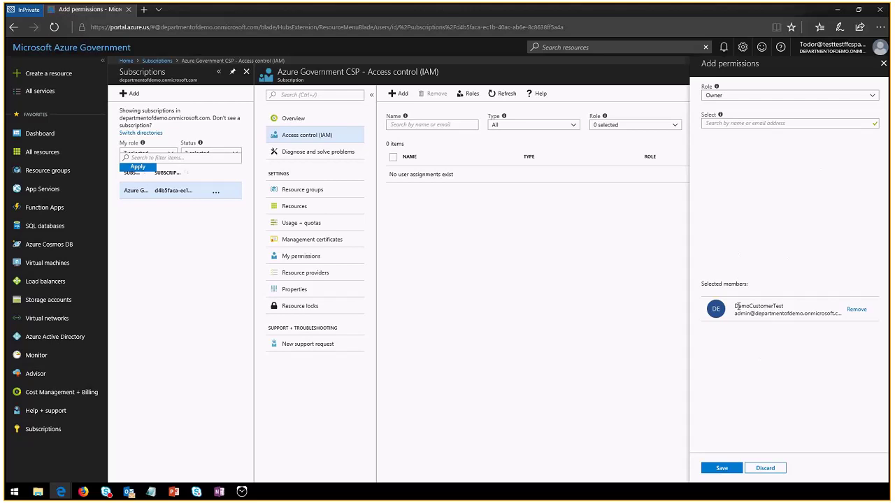
left_click(722, 468)
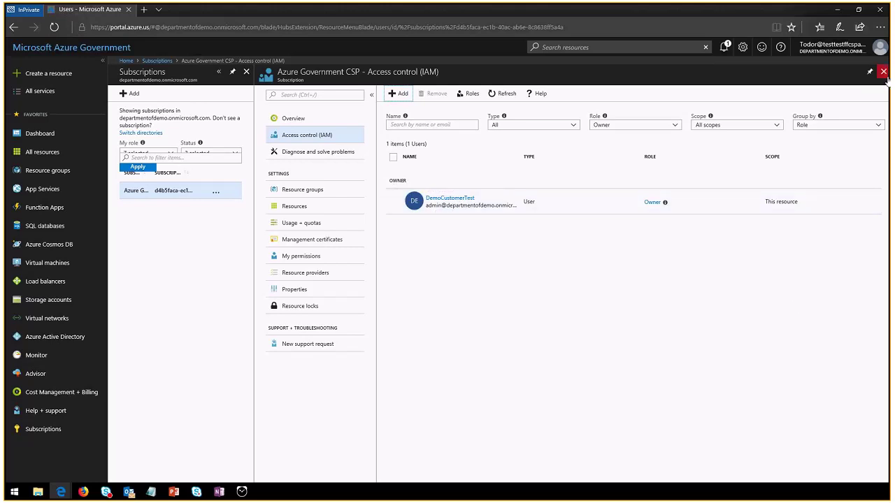
Sign out of the partner account and go to portal.azure.us/departmentofdemo.onmicrosoft.com
left_click(835, 50)
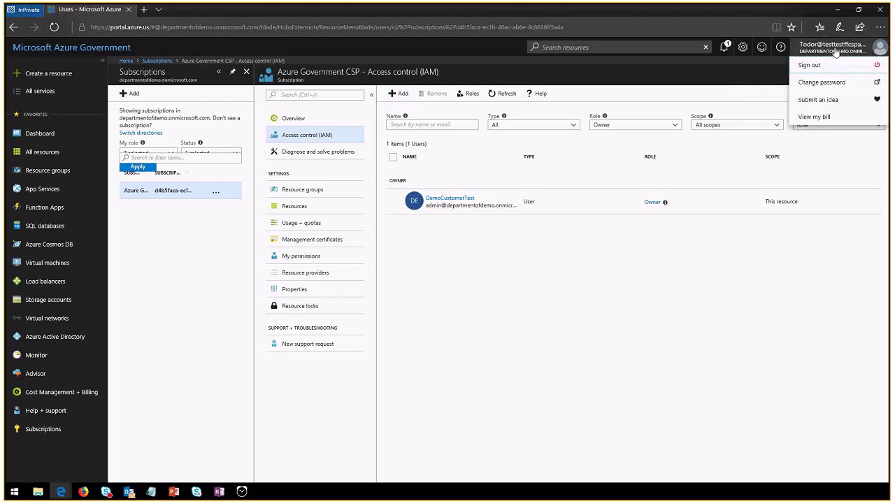
left_click(827, 64)
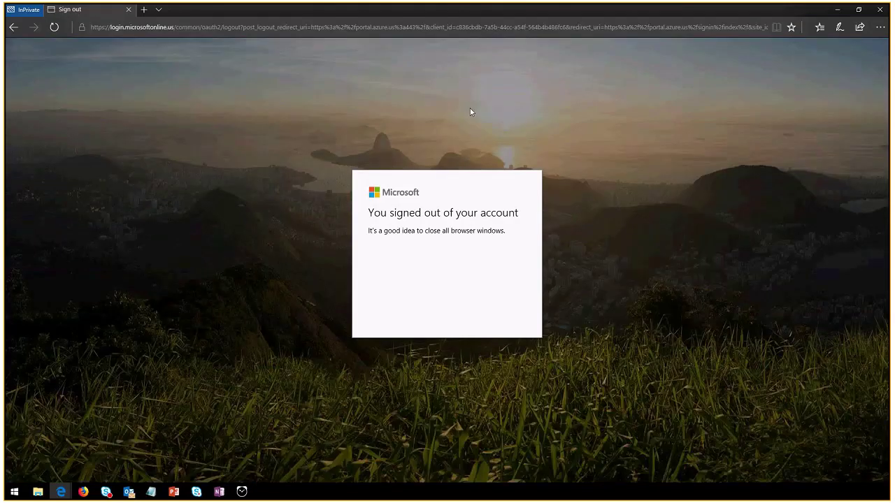
left_click(191, 29)
type("portal.azu")
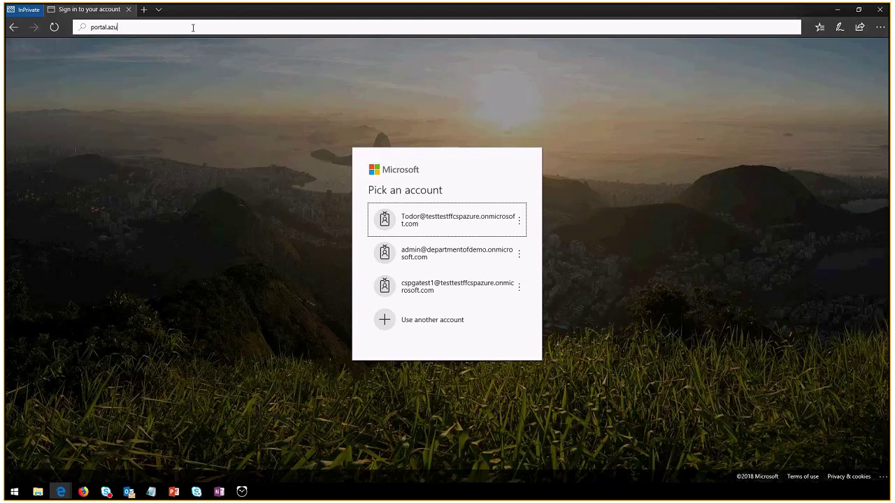
type("re.us/")
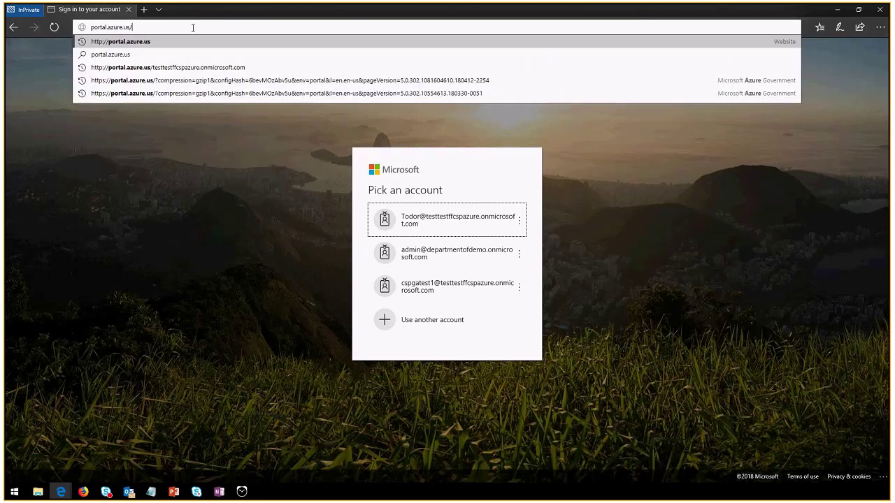
type("departmentof")
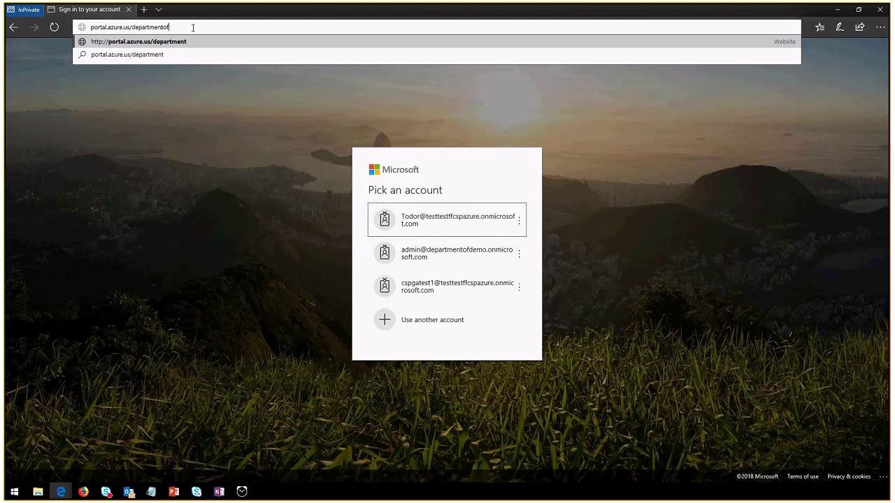
type("demo.onmicrosoft.com")
key("Return")
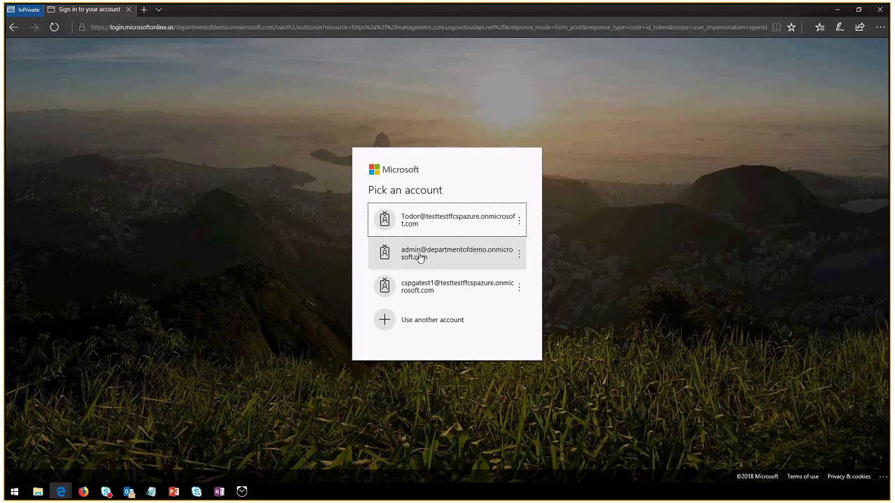
Sign in with the customer admin account and its password
left_click(448, 260)
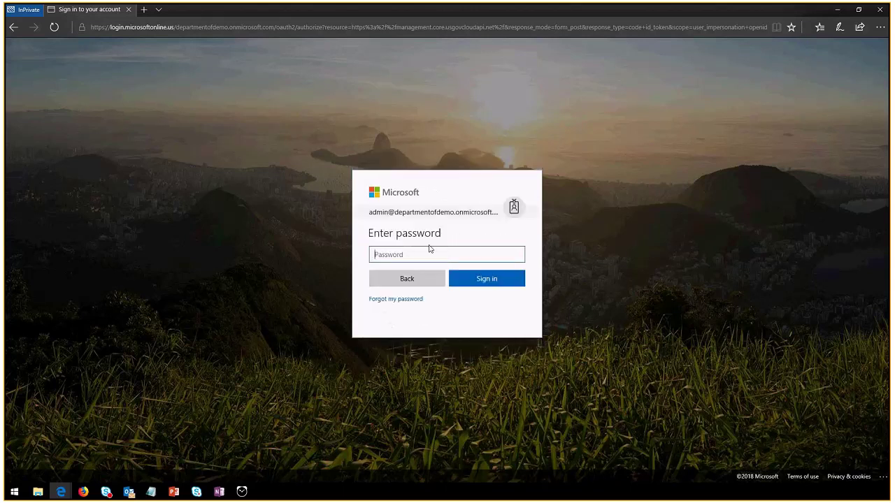
type("***")
key("Return")
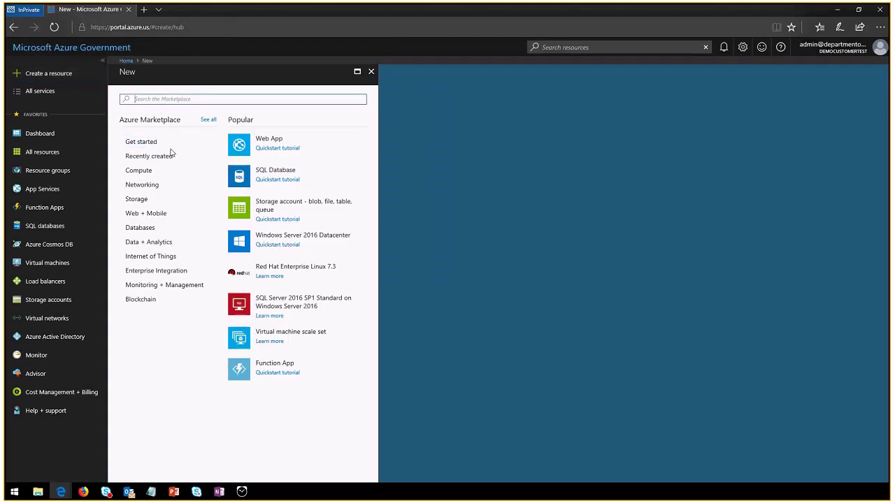
Start creating a Windows Server 2012 Datacenter virtual machine from the Compute marketplace list
left_click(144, 173)
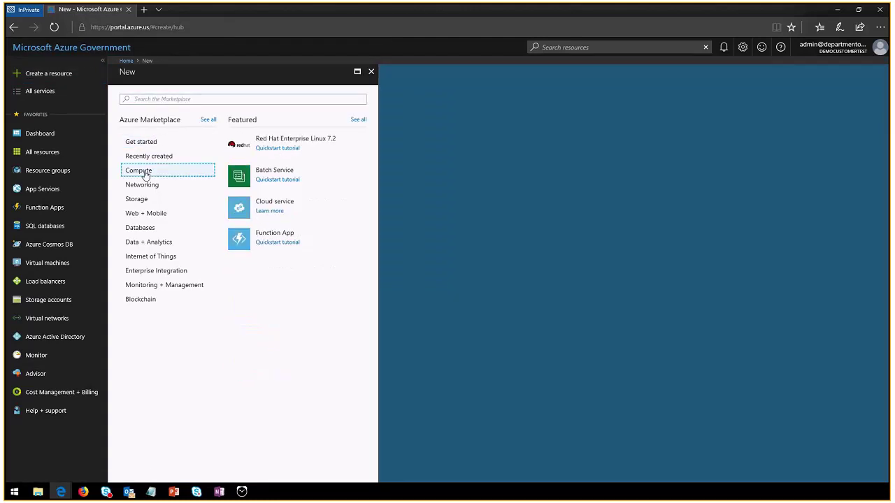
left_click(359, 120)
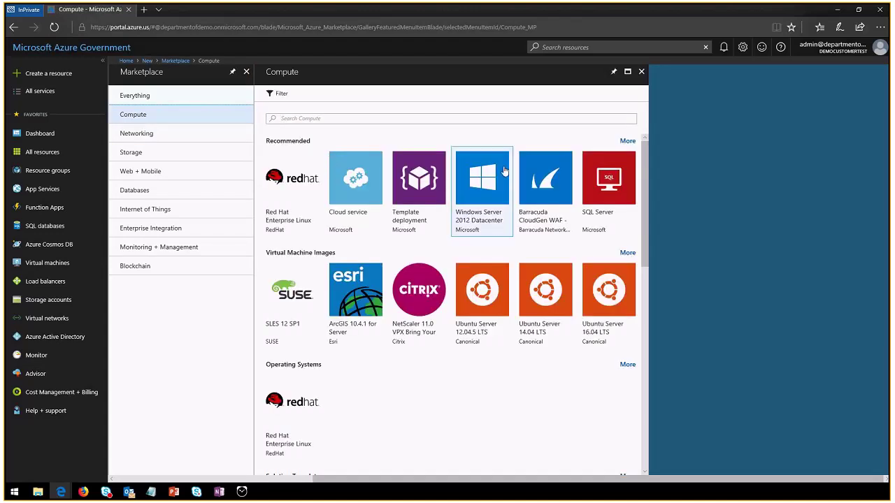
left_click(488, 182)
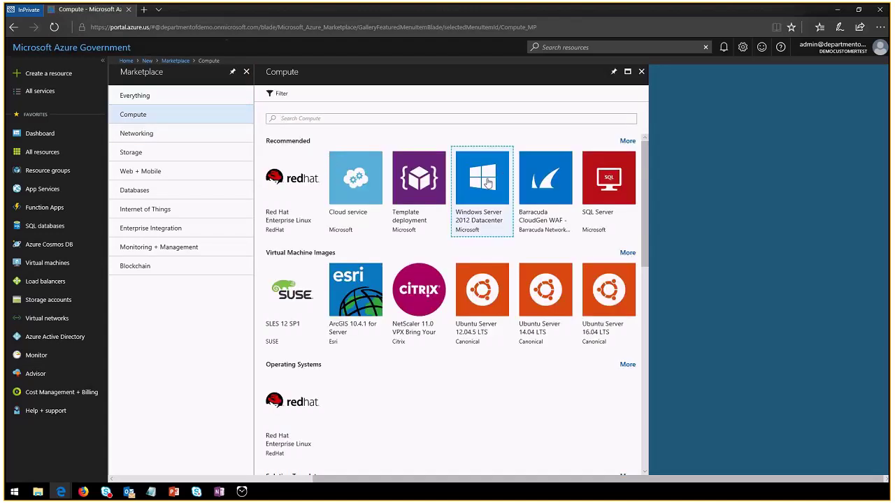
left_click(657, 449)
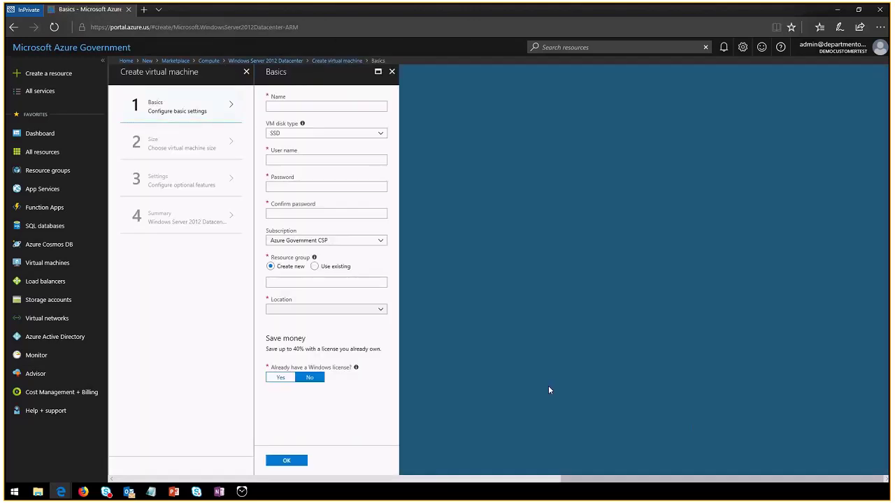
Set the virtual machine's location to USGov Arizona and move to the Name field
left_click(380, 310)
left_click(359, 322)
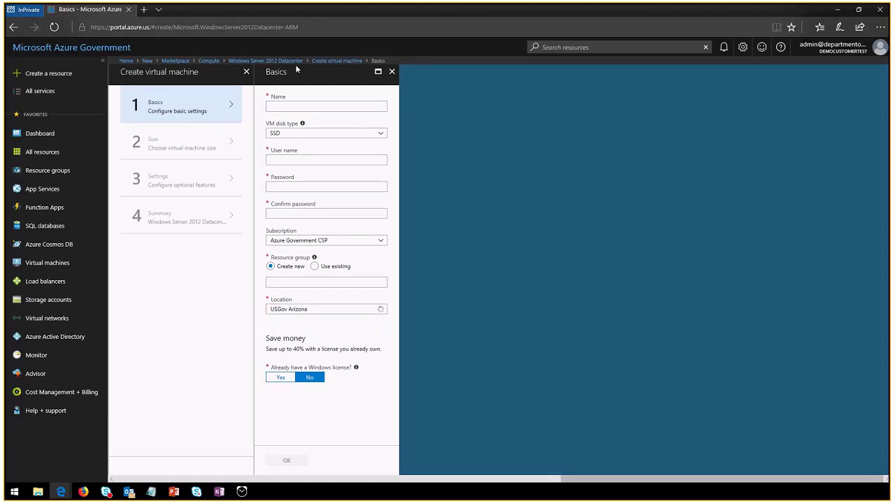
left_click(284, 103)
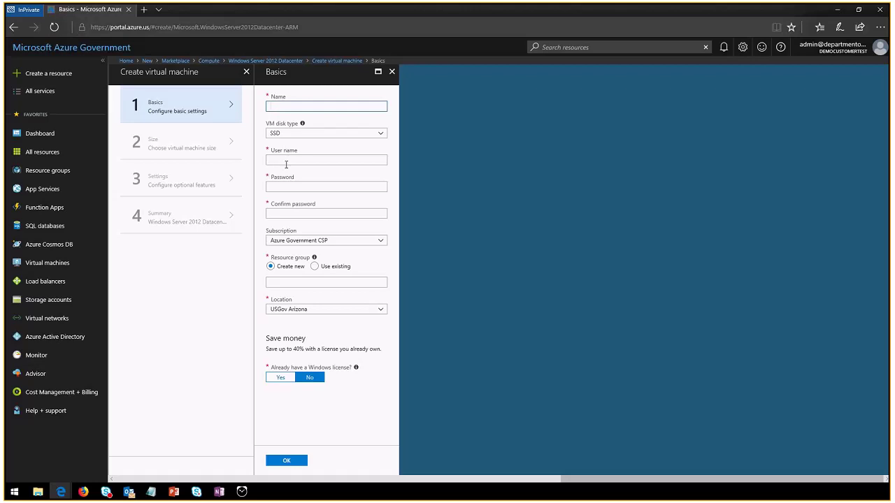